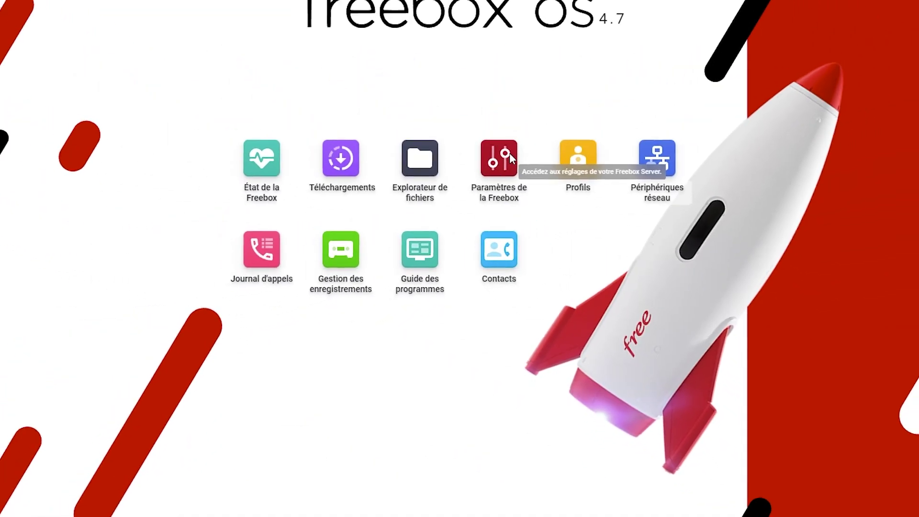
Open the Wi-Fi settings of the local network from the Freebox parameters
click(515, 142)
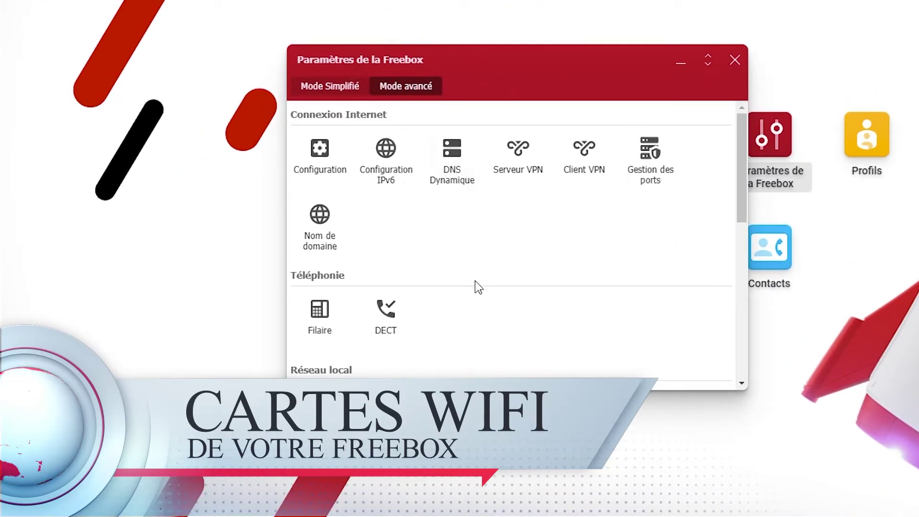
scroll(475, 281, down, 5)
click(314, 194)
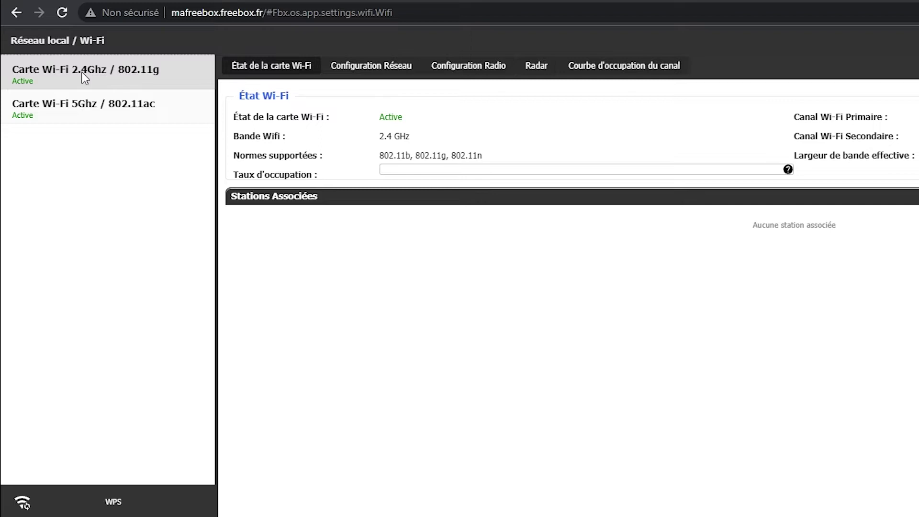
Review the 5 GHz Wi-Fi card's status and its network configuration, including the SSID and Wi-Fi key
click(91, 114)
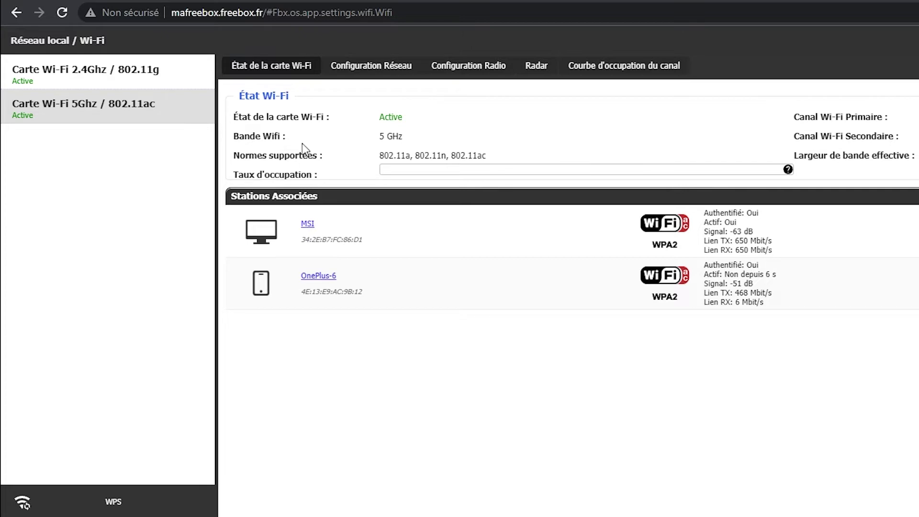
click(357, 67)
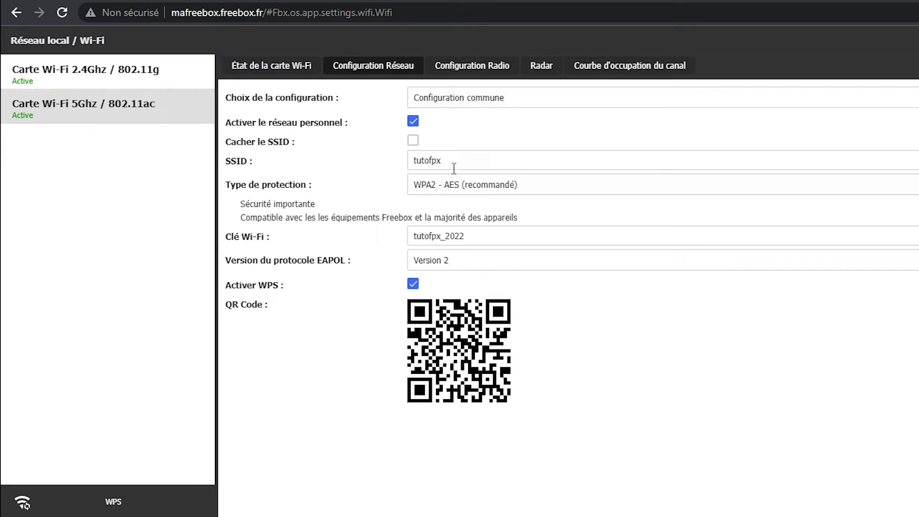
drag(452, 163, 390, 164)
drag(478, 237, 397, 235)
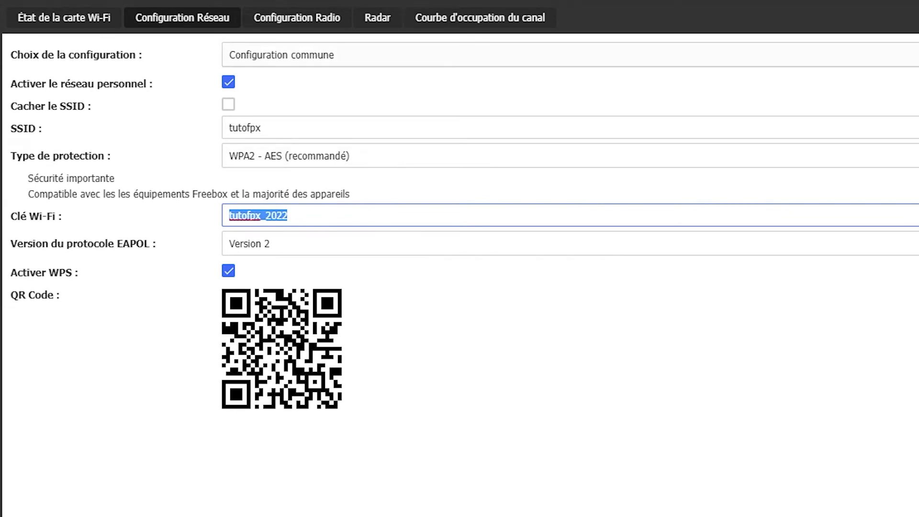
Try "Configuration spécifique à la carte" on the 5 GHz card, inspect its SSID and Wi-Fi key, and discard the changes
click(913, 55)
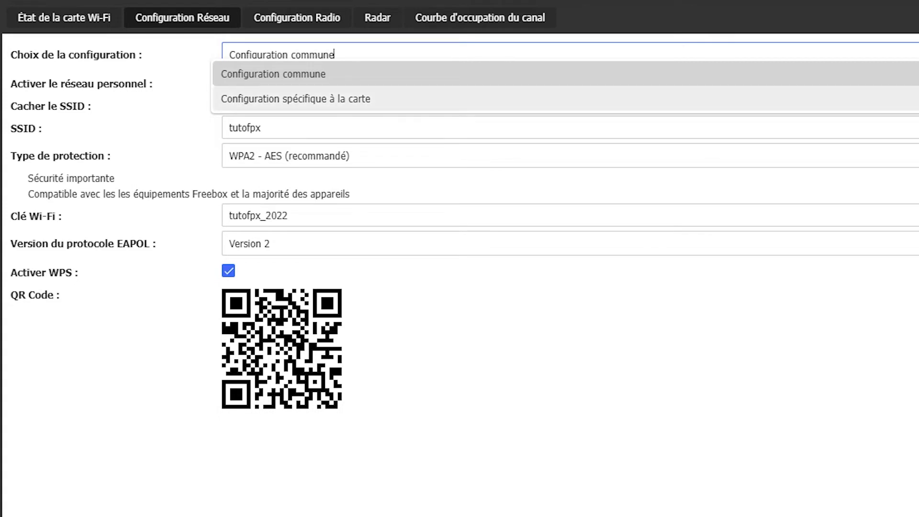
click(296, 99)
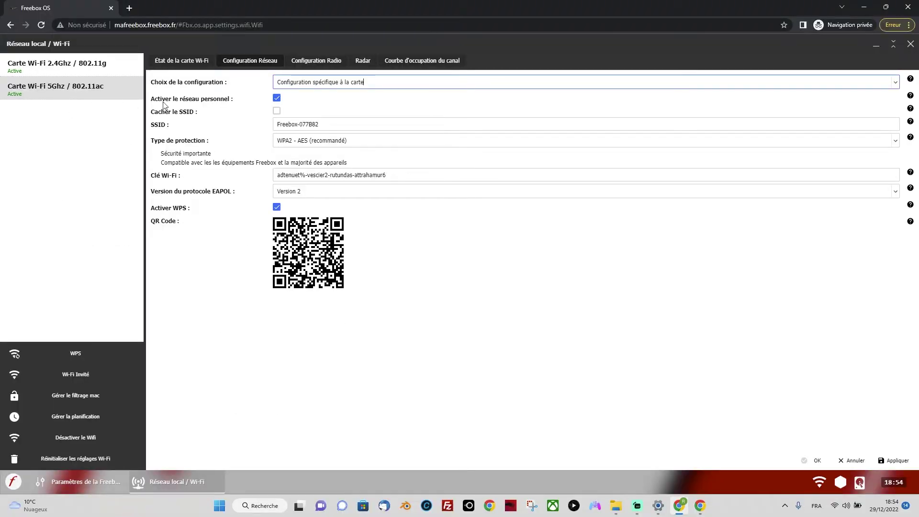
click(327, 124)
mouse_move(328, 124)
mouse_down()
mouse_move(261, 130)
mouse_move(320, 120)
mouse_up()
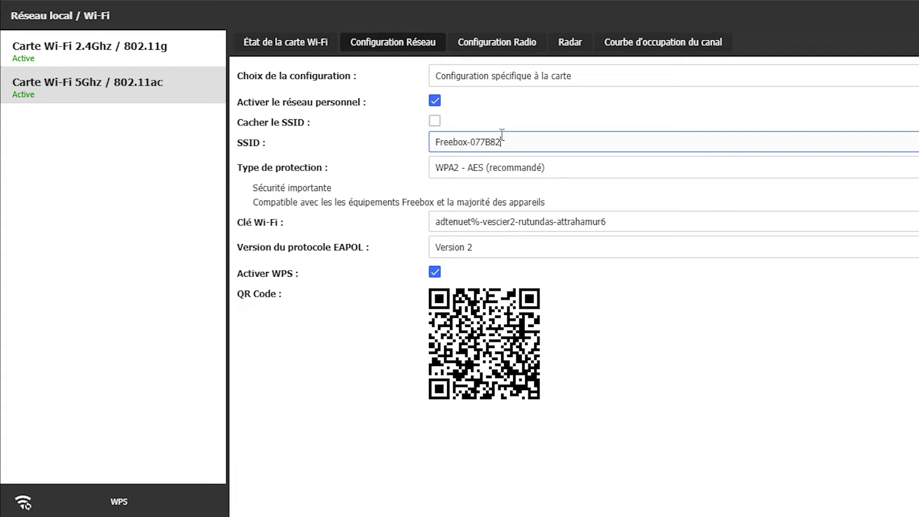
drag(628, 220, 422, 222)
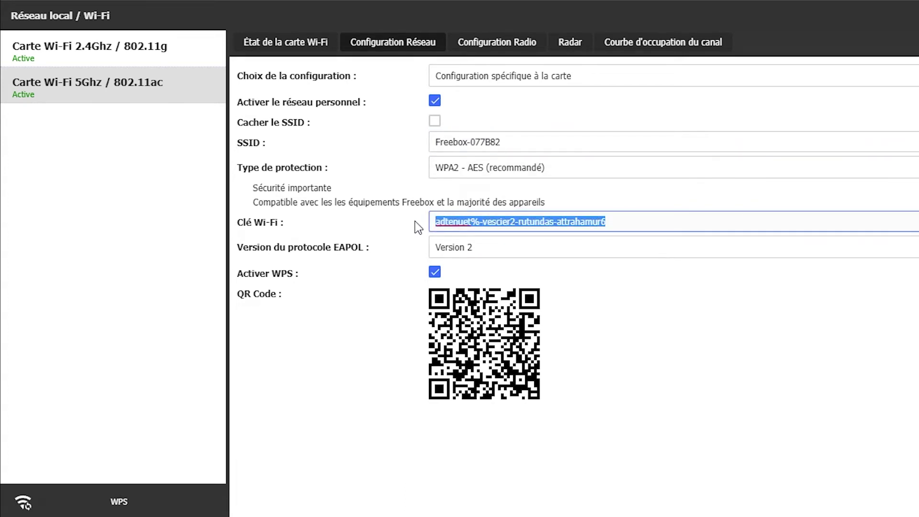
click(70, 56)
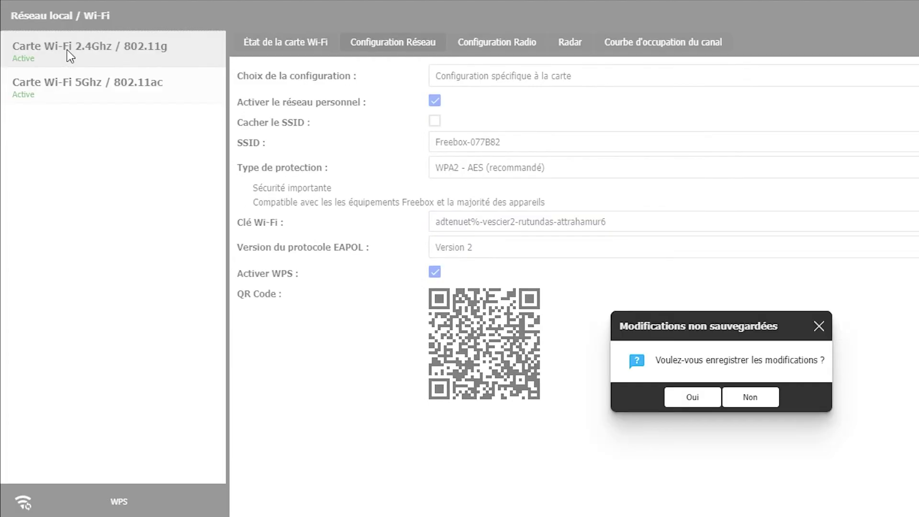
click(750, 398)
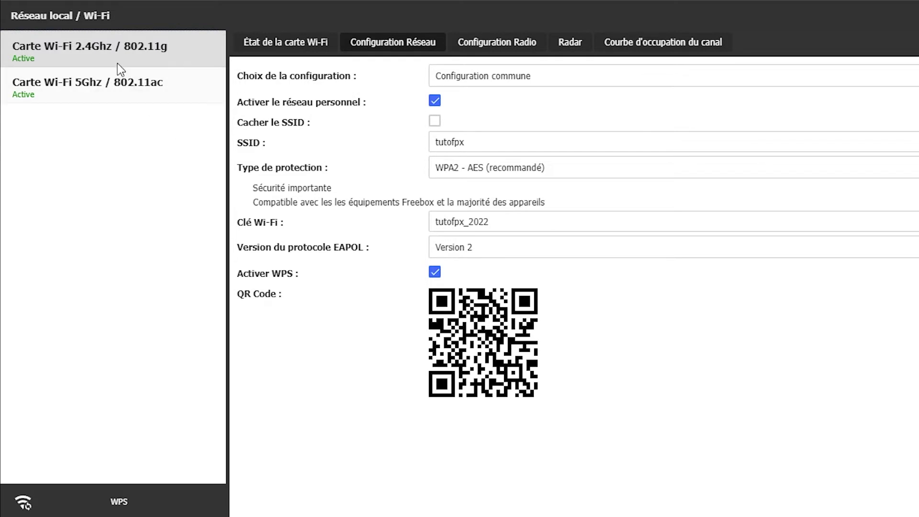
Compare the SSID and Wi-Fi key in the network configurations of the 2.4 GHz and 5 GHz cards
drag(464, 142, 407, 143)
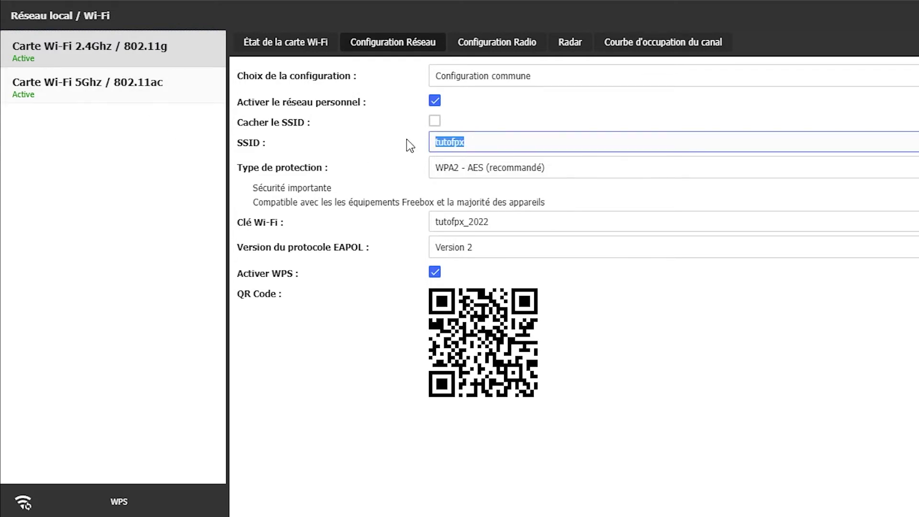
drag(512, 218, 399, 218)
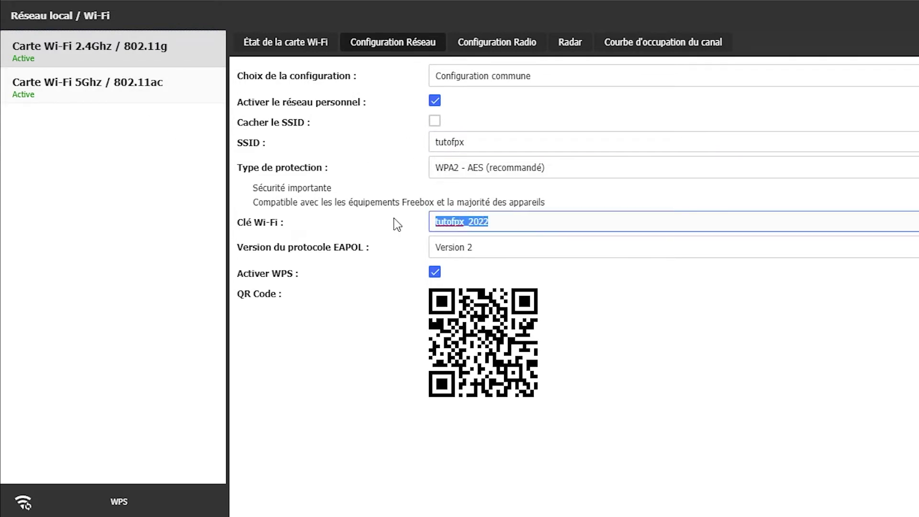
click(113, 86)
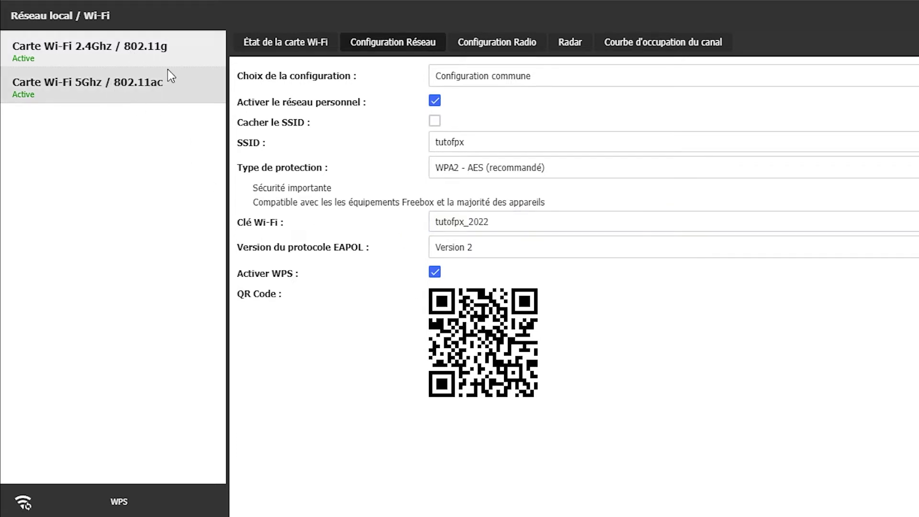
click(108, 48)
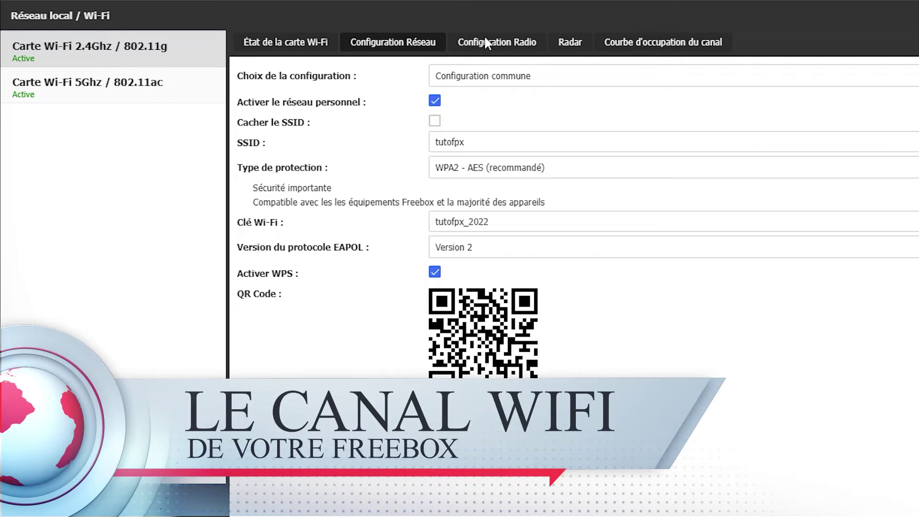
Examine the 2.4 GHz card's radio configuration, including the available primary channels and the advanced parameters
click(493, 46)
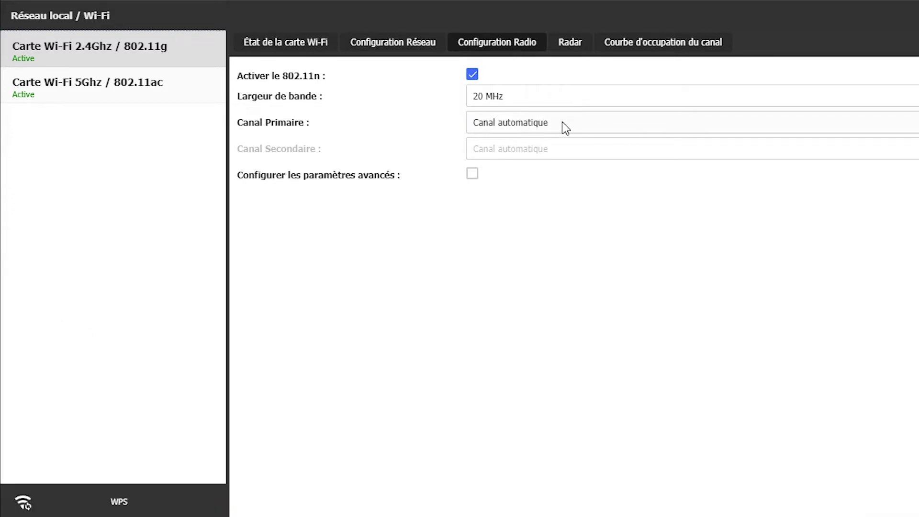
click(562, 122)
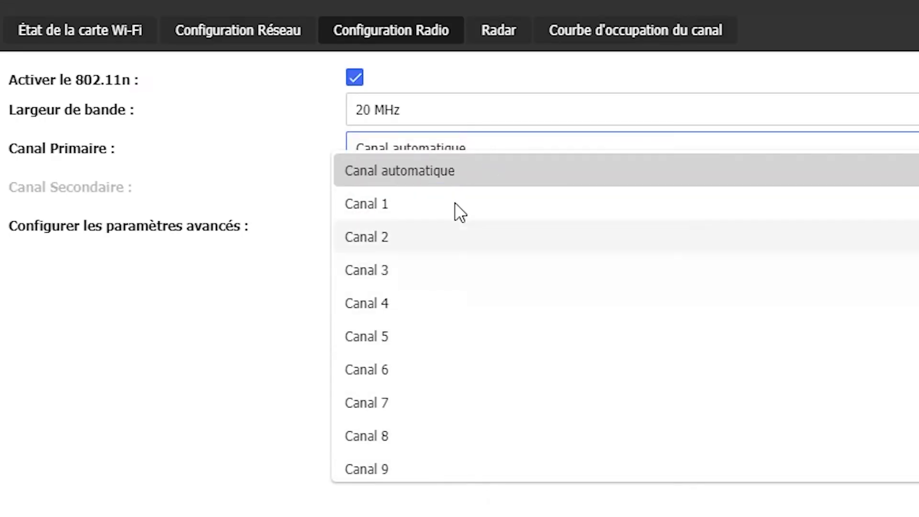
scroll(463, 243, down, 3)
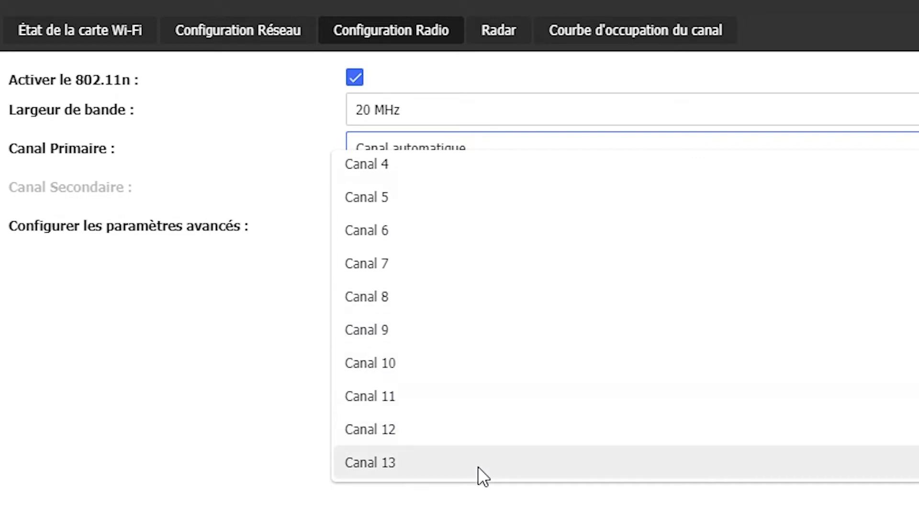
scroll(478, 467, up, 3)
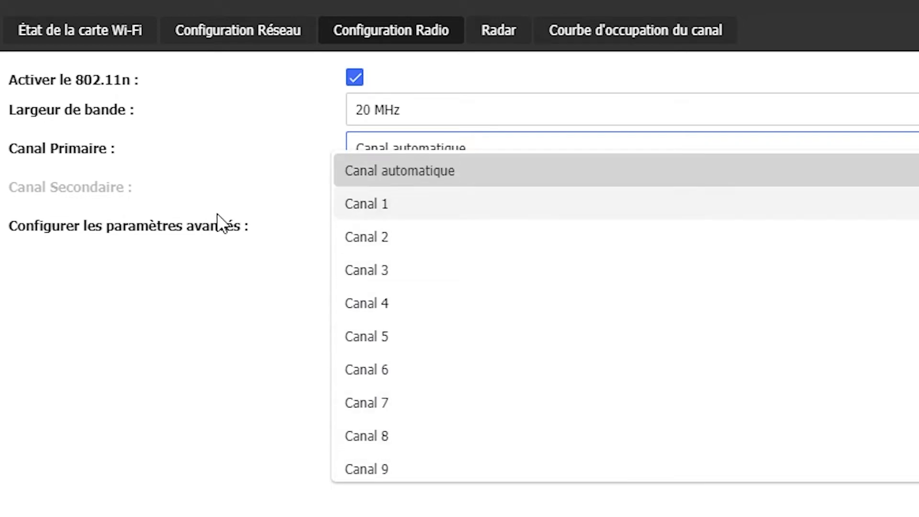
click(188, 232)
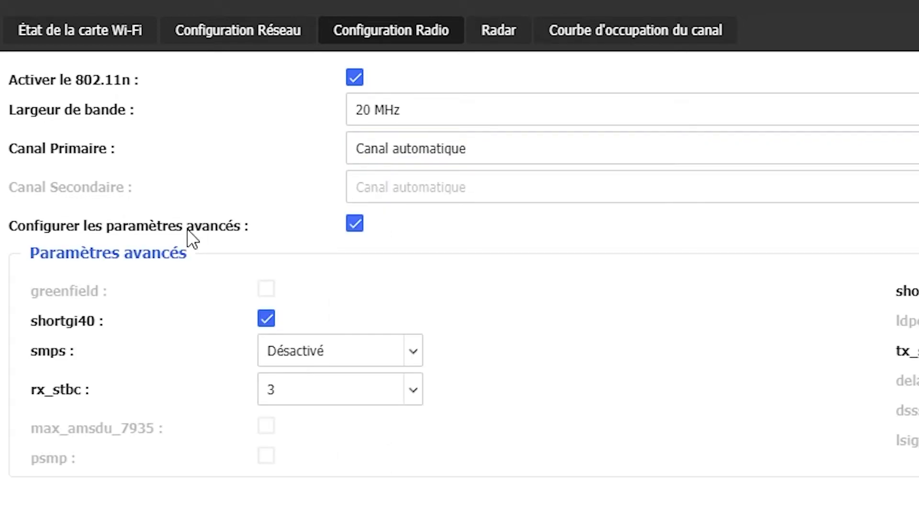
click(355, 225)
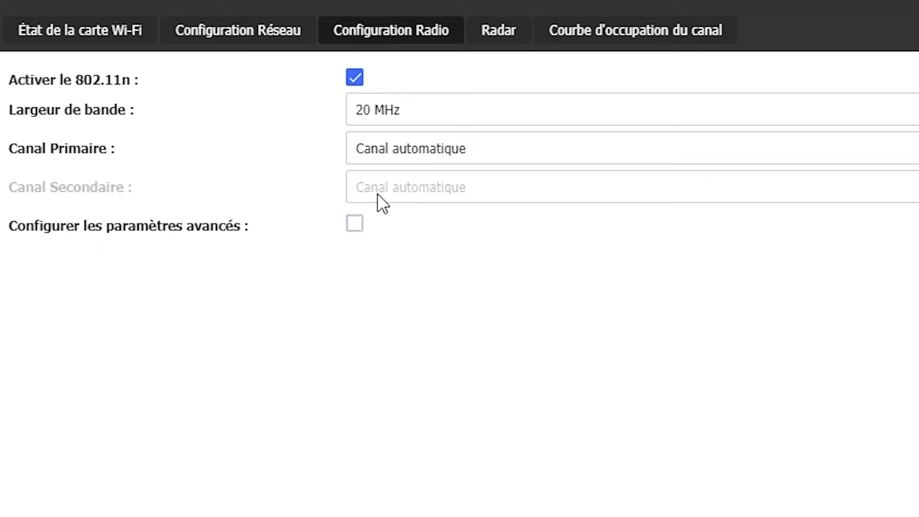
Examine the neighbouring access points' channels and the channel occupancy curve, comparing them with the 2.4 GHz primary channel choices
click(508, 28)
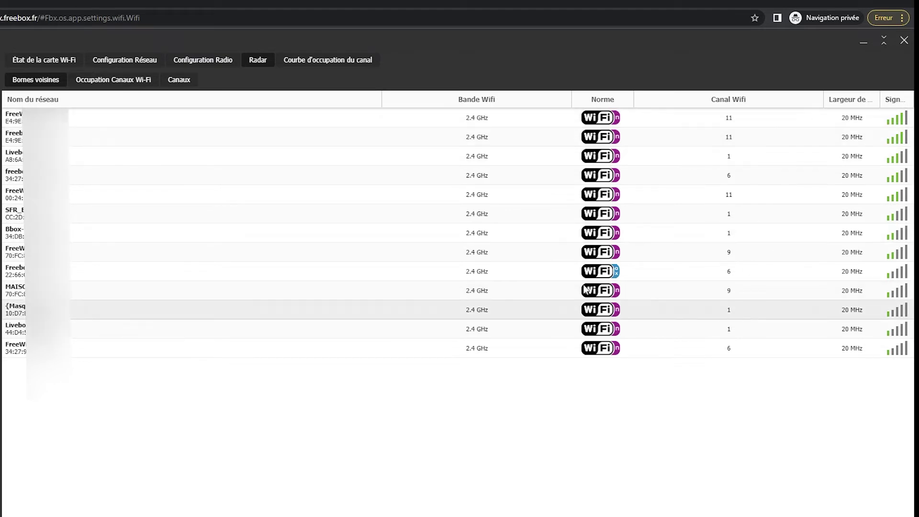
click(205, 60)
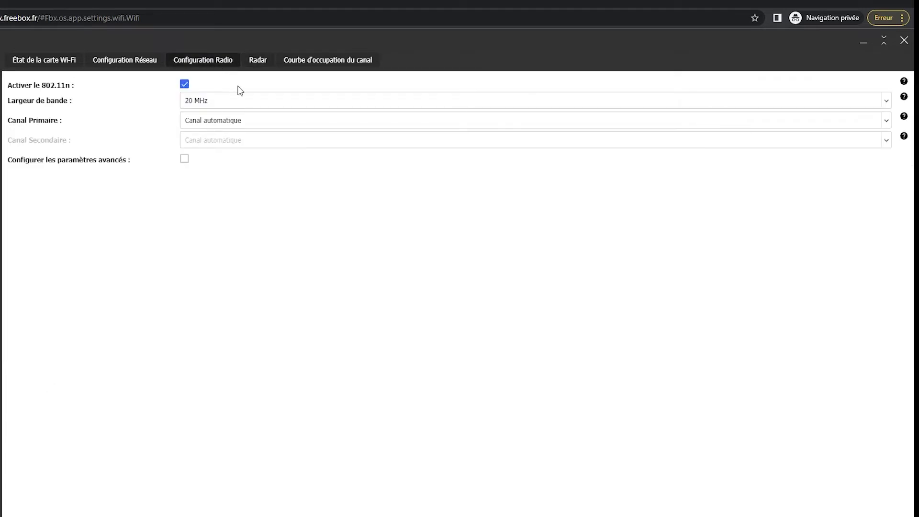
click(265, 123)
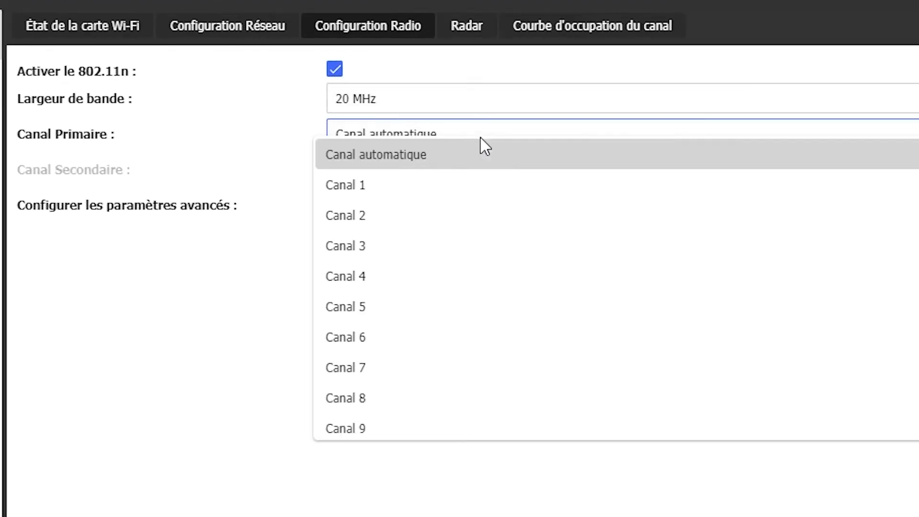
click(467, 23)
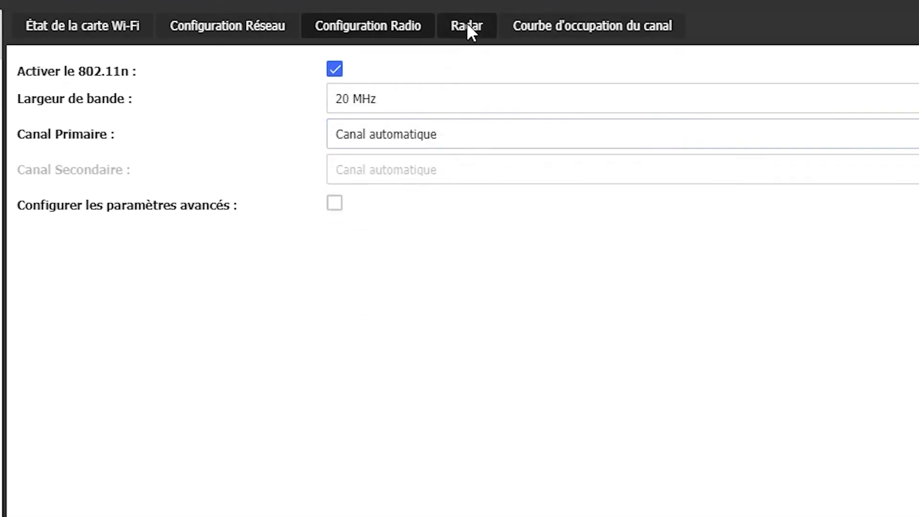
click(552, 31)
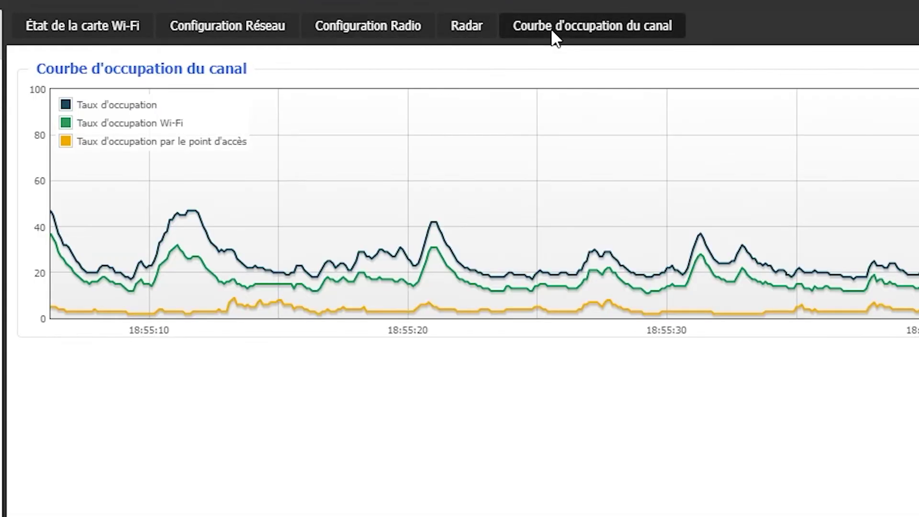
click(452, 26)
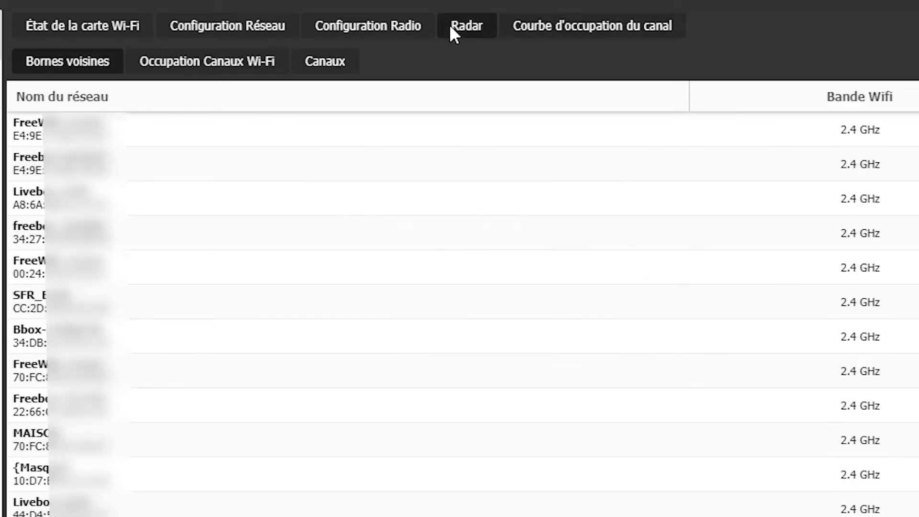
click(392, 23)
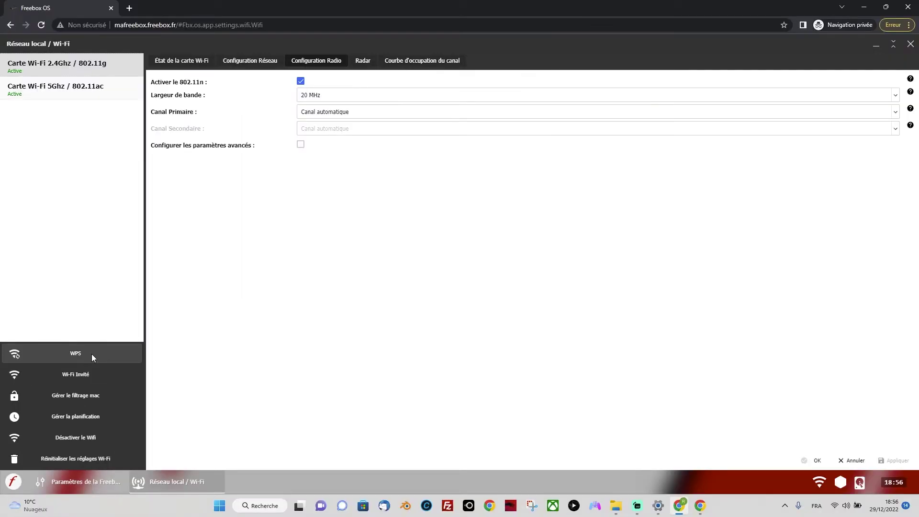
Start a WPS association for the tutofpx (2.4 GHz) network
click(92, 356)
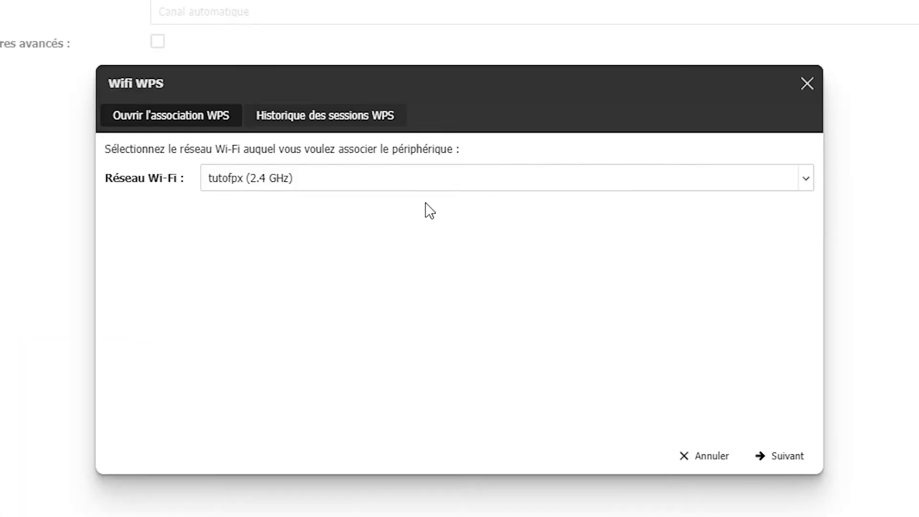
click(409, 178)
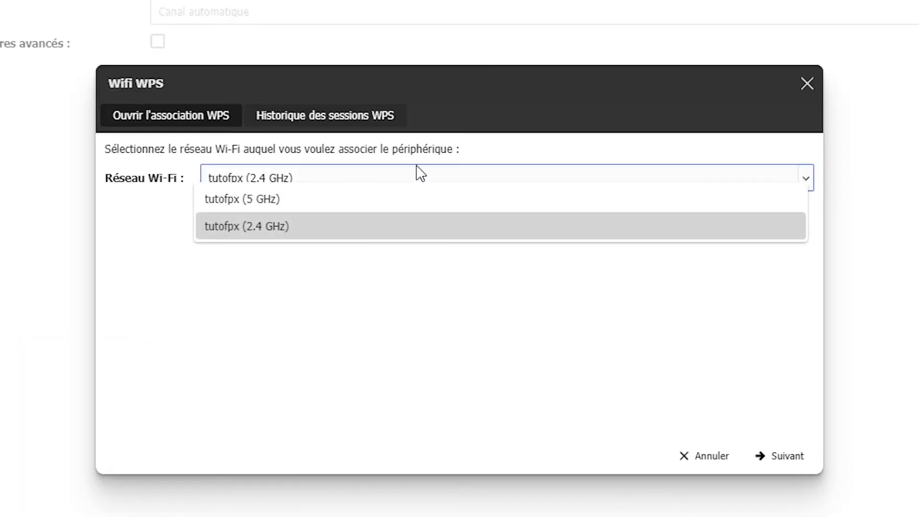
click(139, 198)
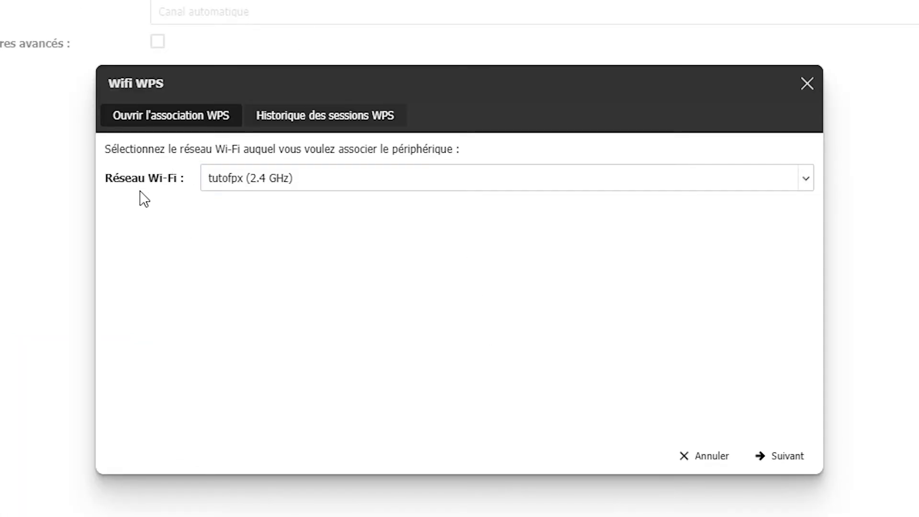
click(788, 459)
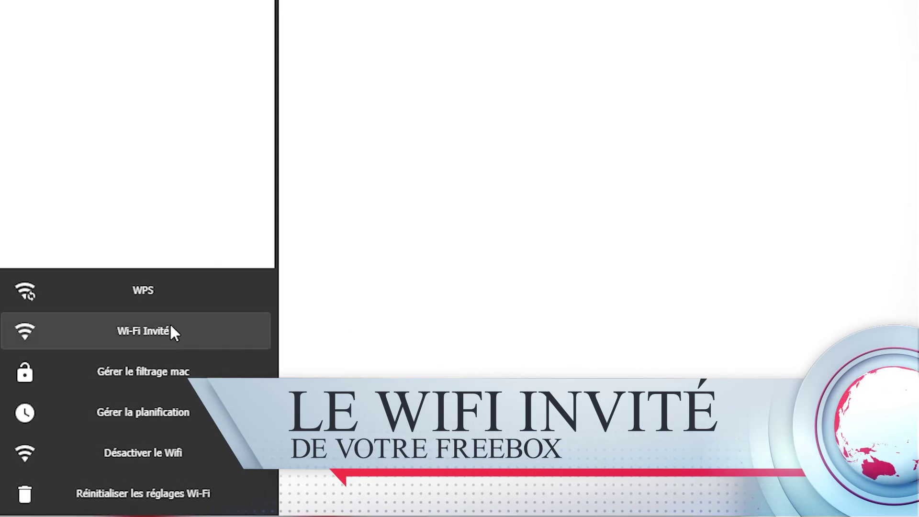
Start a new guest Wi-Fi access and examine its password and the available access durations
click(164, 330)
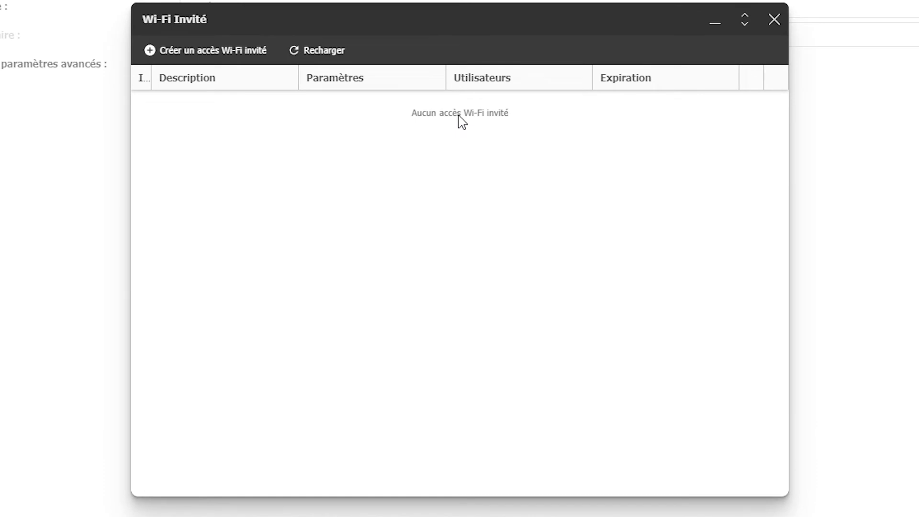
click(233, 60)
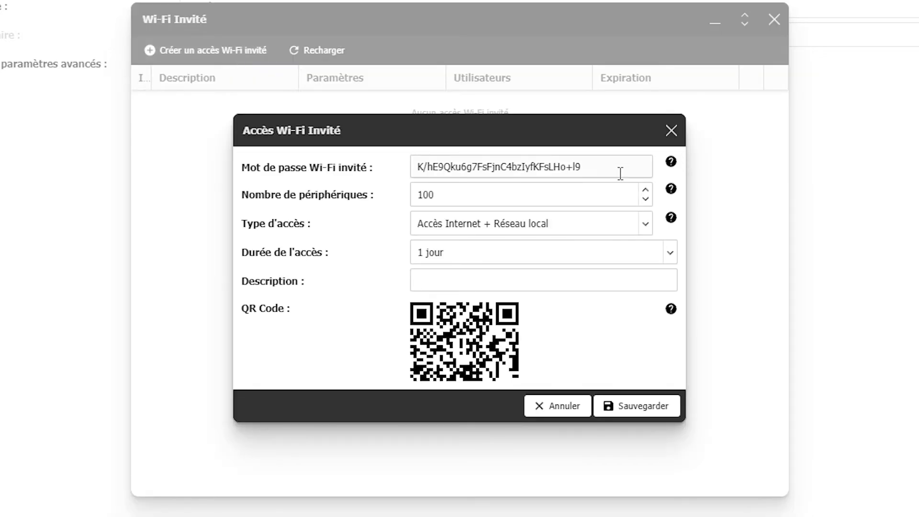
drag(620, 167, 412, 181)
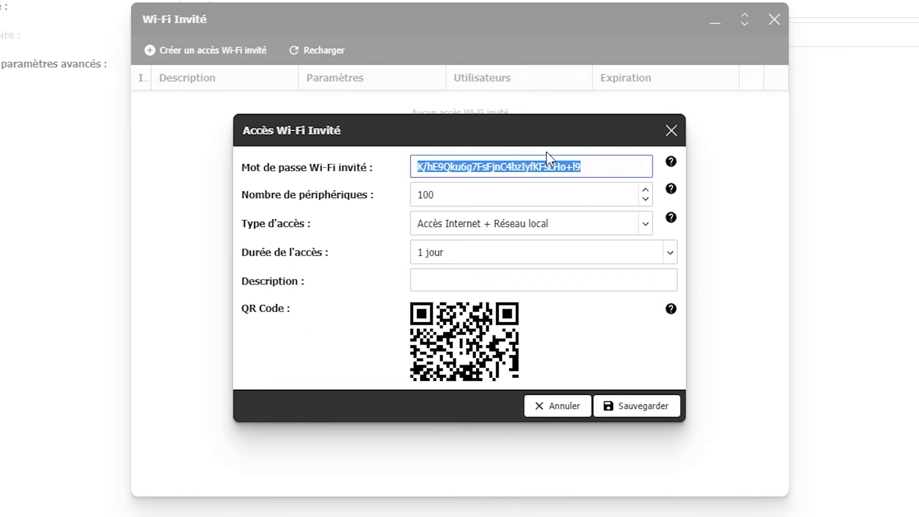
click(607, 163)
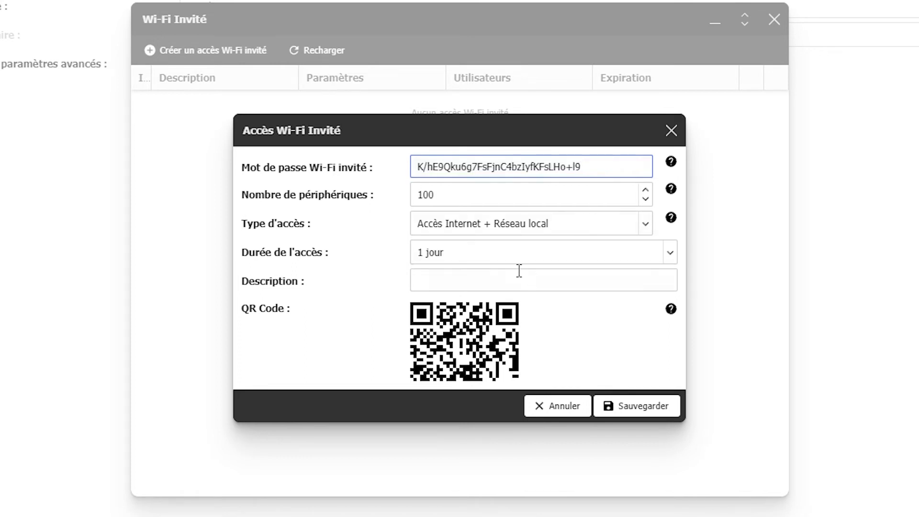
click(669, 254)
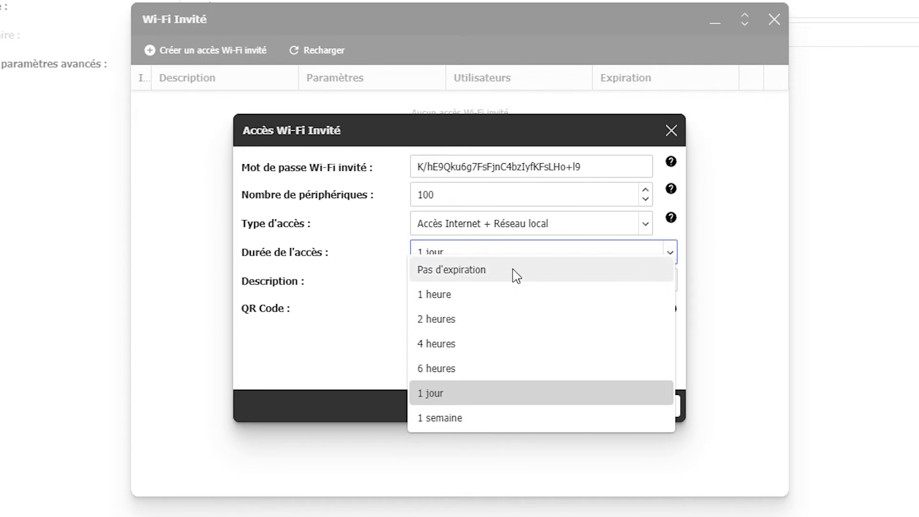
click(338, 260)
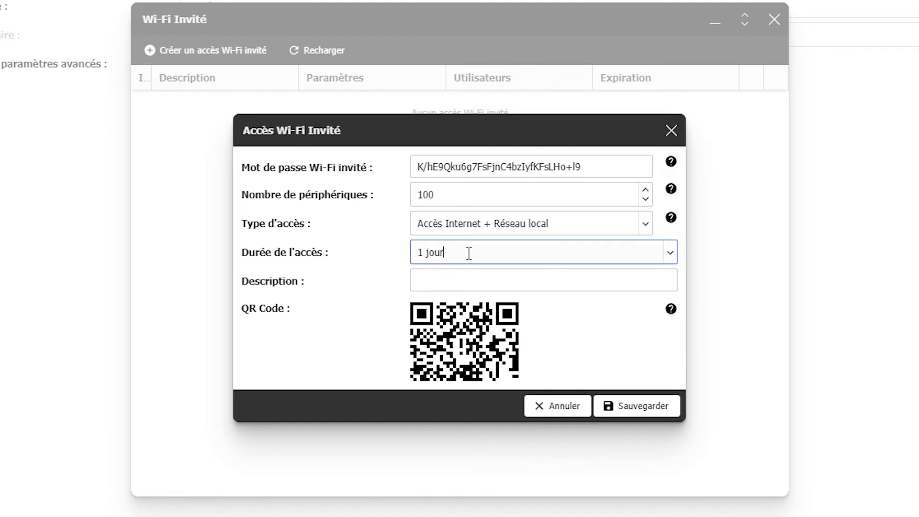
drag(468, 254, 418, 254)
drag(597, 162, 399, 169)
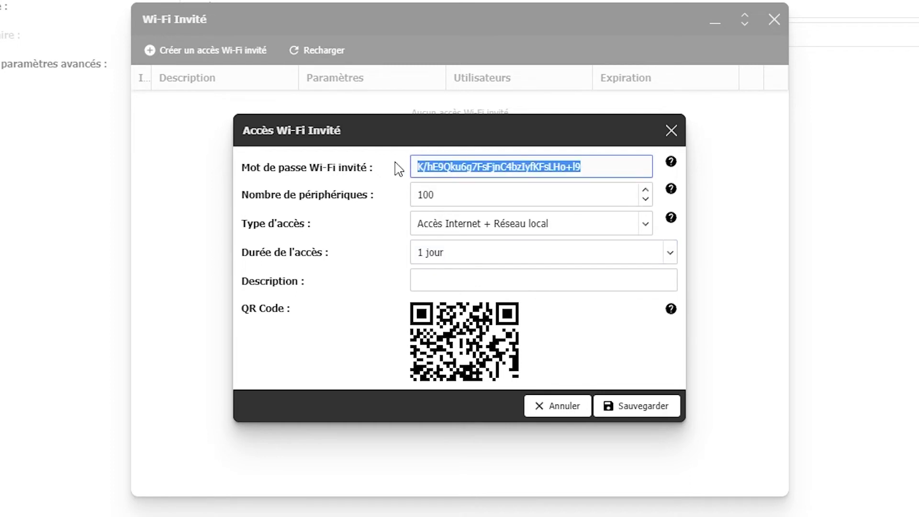
drag(457, 259, 411, 257)
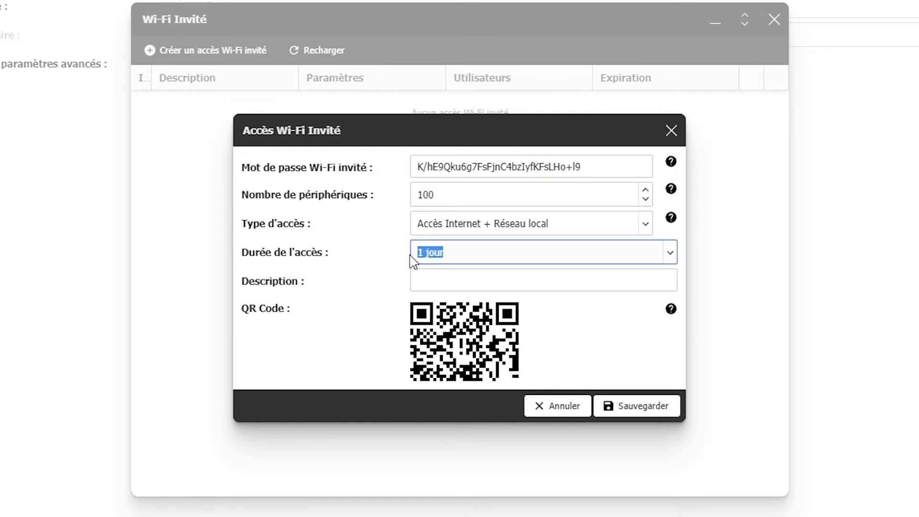
click(668, 253)
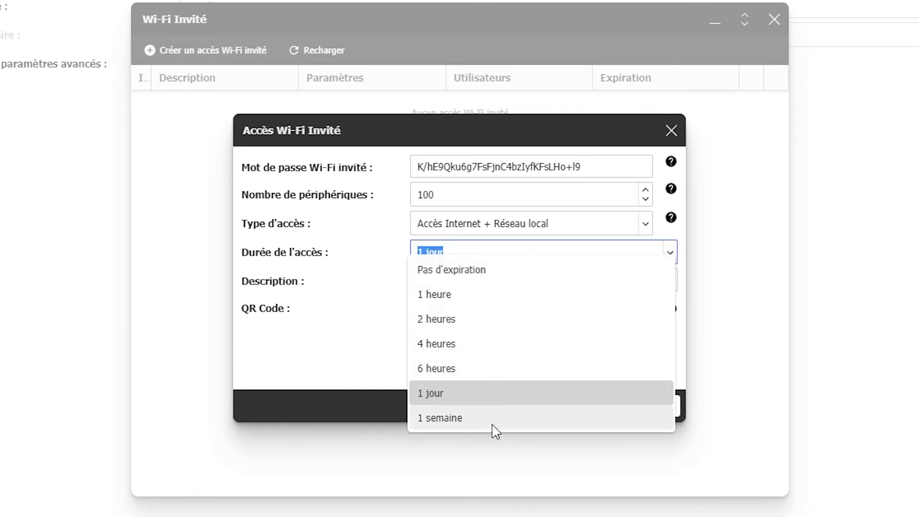
click(258, 260)
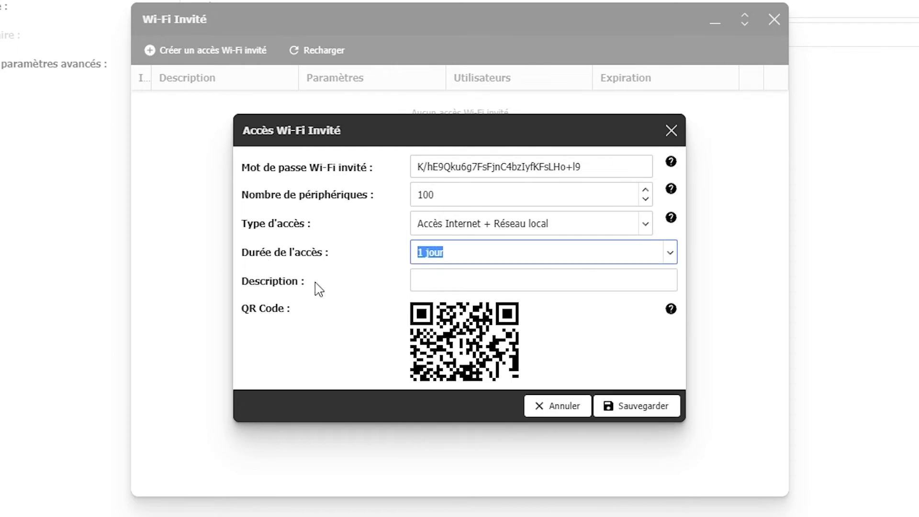
Give the guest Wi-Fi access the description "soirée tutofpx" and save it
click(462, 278)
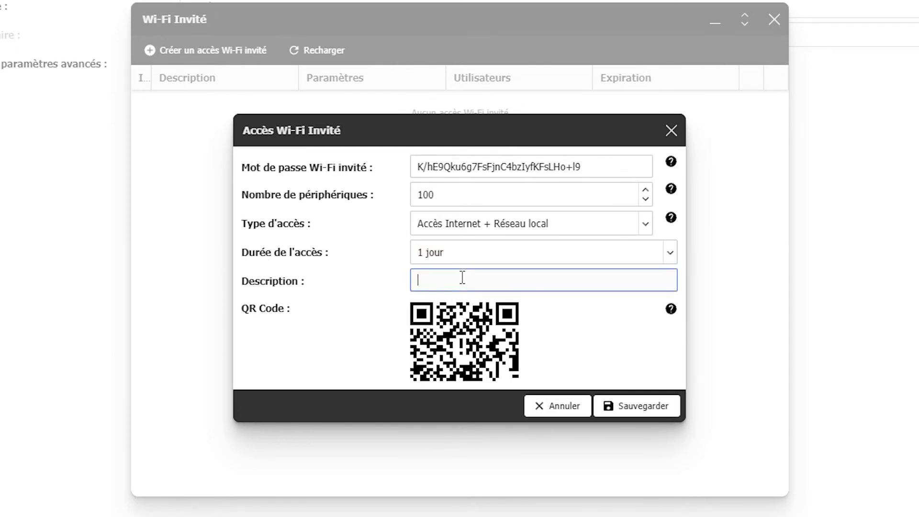
text(soirée tutofpx)
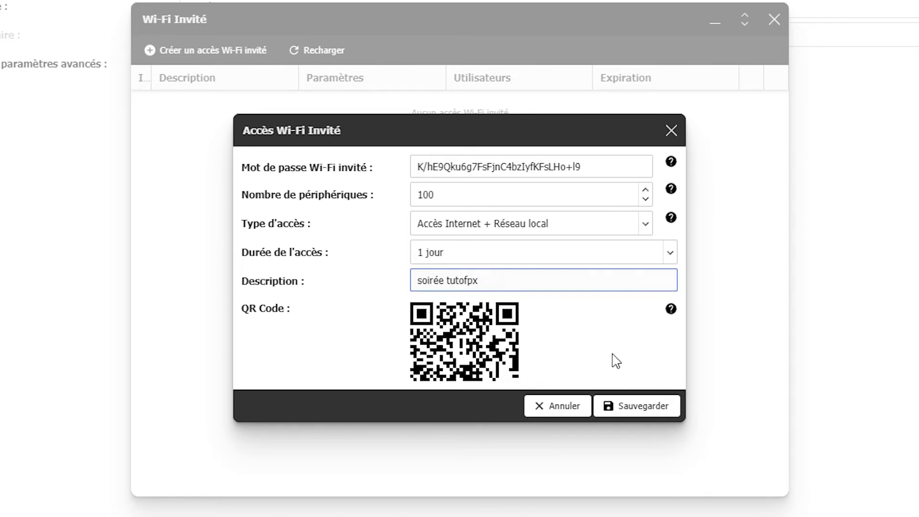
click(623, 415)
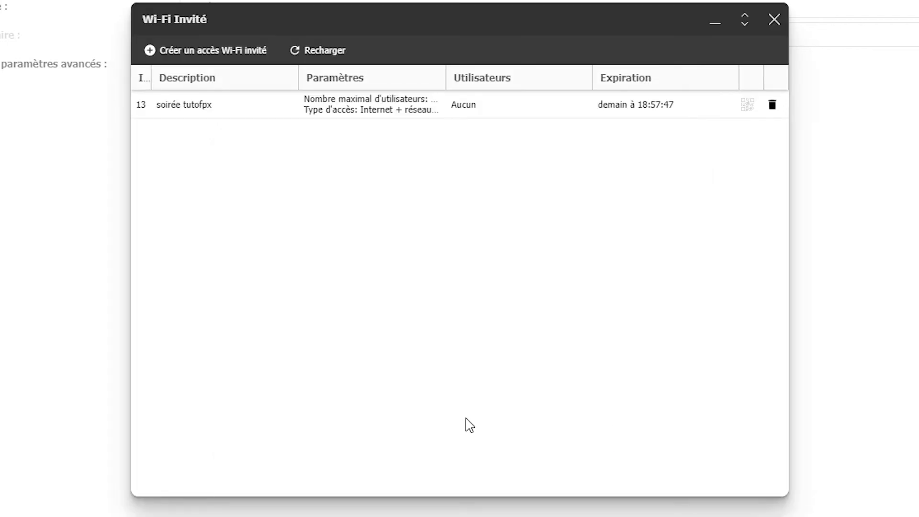
Examine the QR code and password details of the soirée tutofpx guest access
click(748, 107)
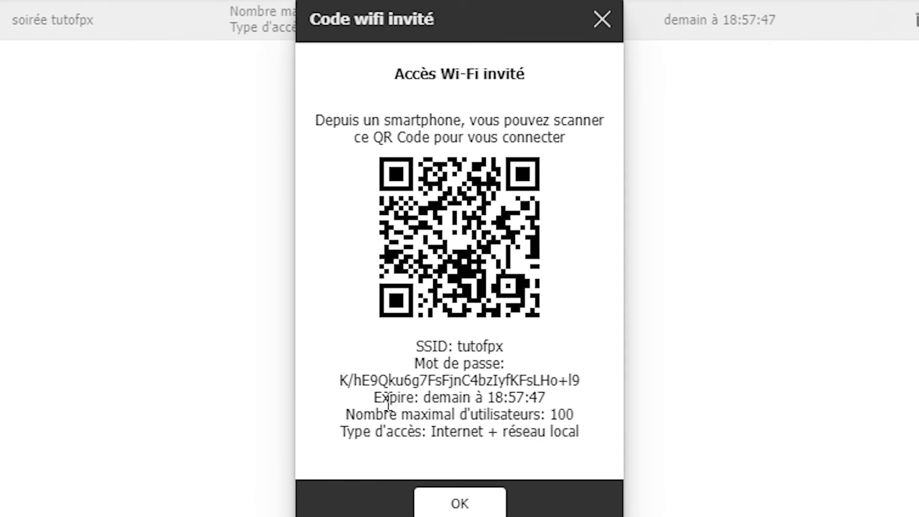
drag(331, 382, 585, 380)
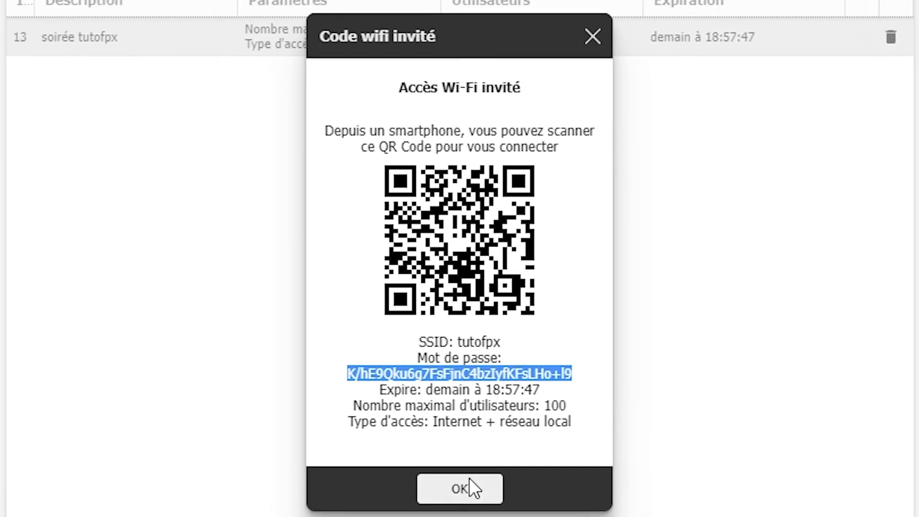
click(469, 479)
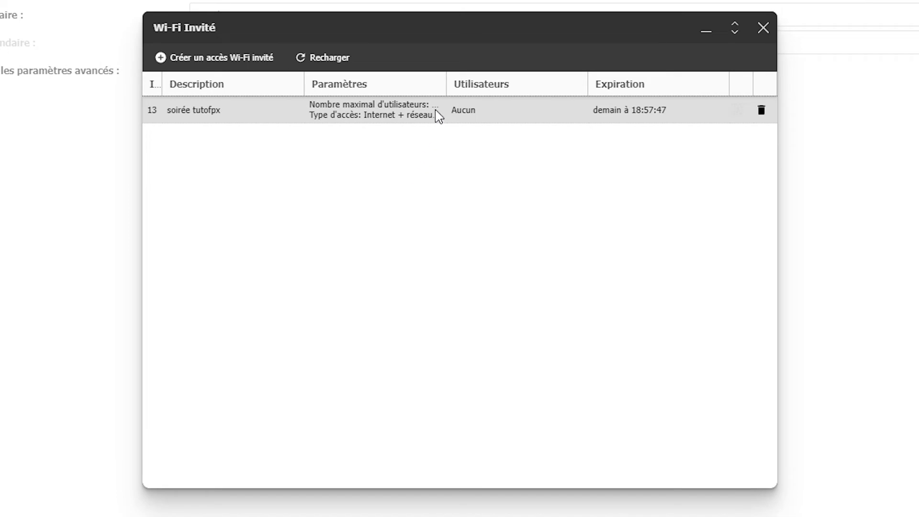
Delete the soirée tutofpx guest access and close the guest Wi-Fi window
click(762, 111)
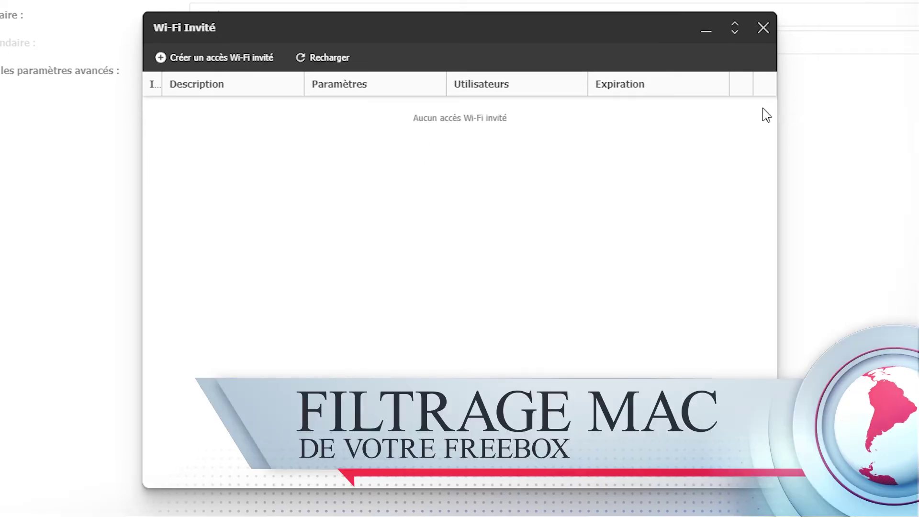
click(763, 27)
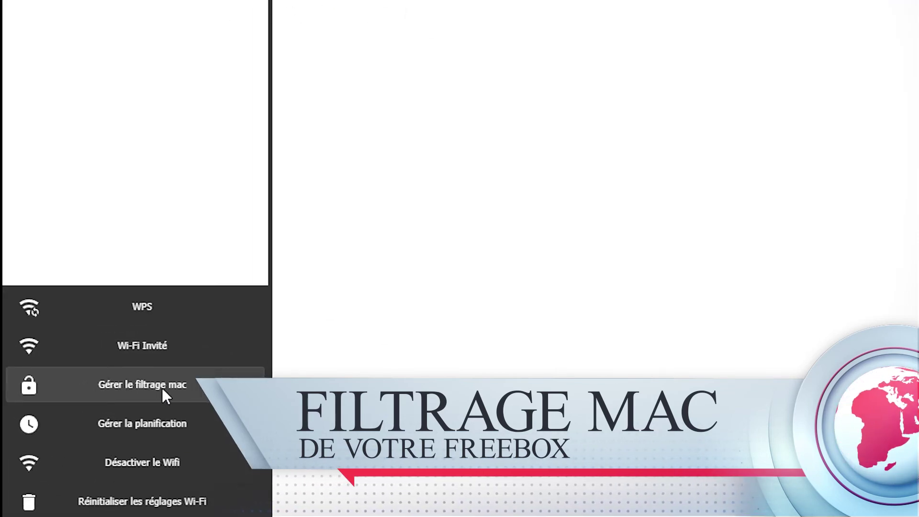
Set the MAC address filtering mode to Liste blanche
click(163, 390)
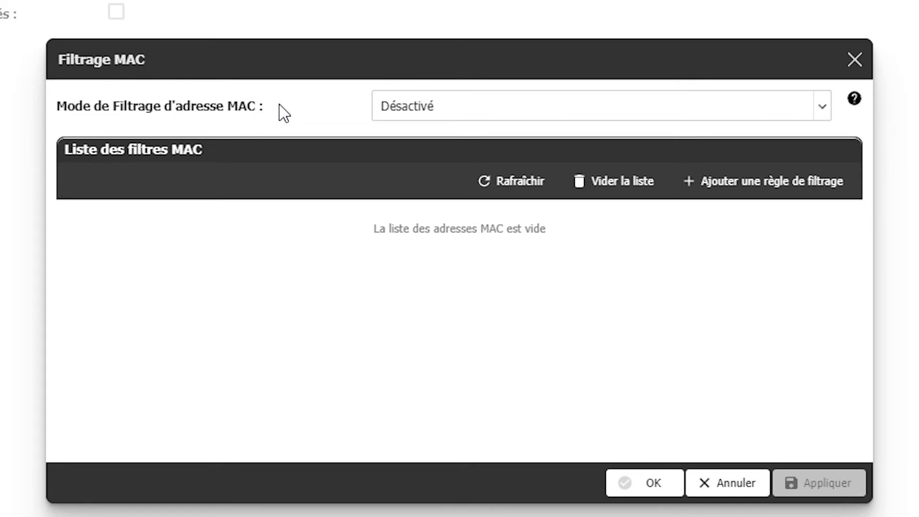
click(511, 103)
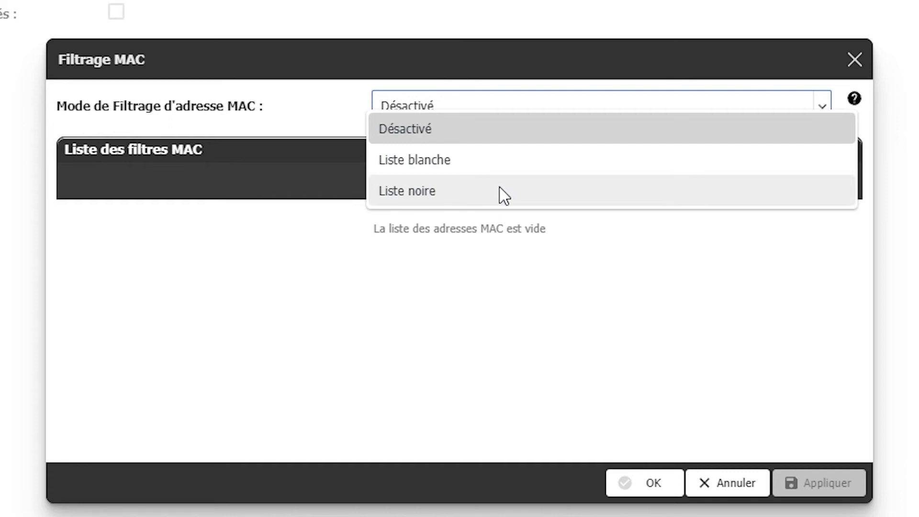
click(499, 160)
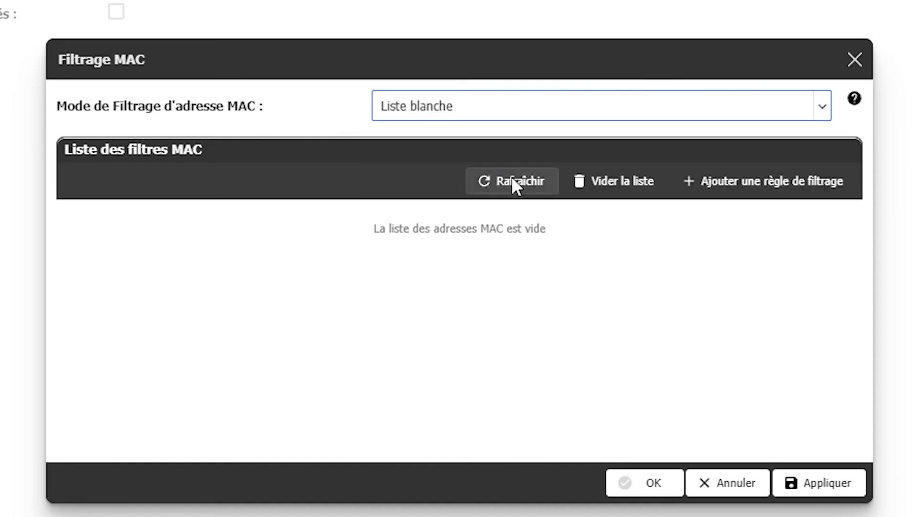
Look through the device MAC addresses offered for a new filtering rule and discard the MAC filtering changes
click(763, 182)
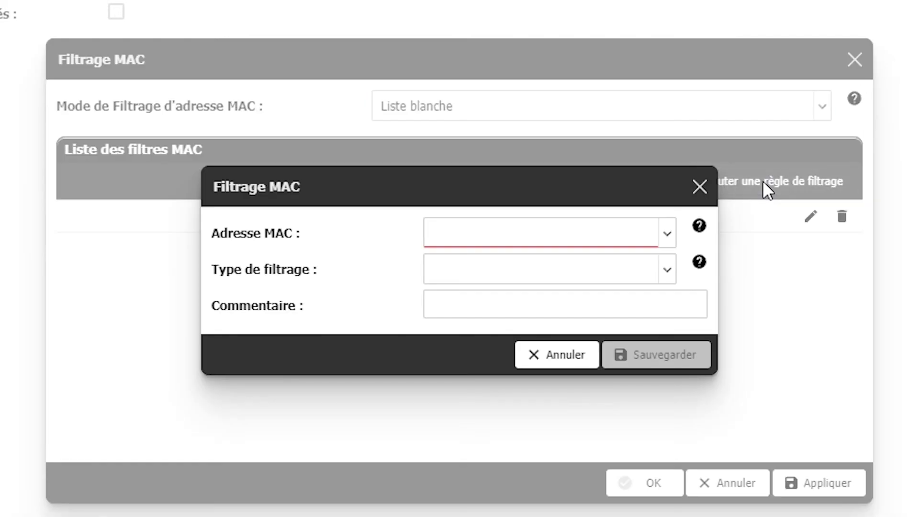
click(668, 237)
scroll(595, 507, down, 5)
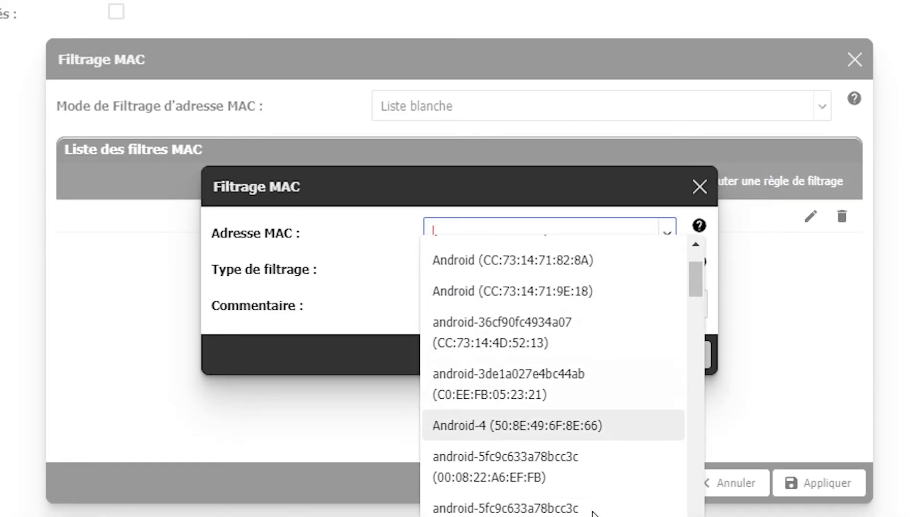
scroll(596, 510, up, 5)
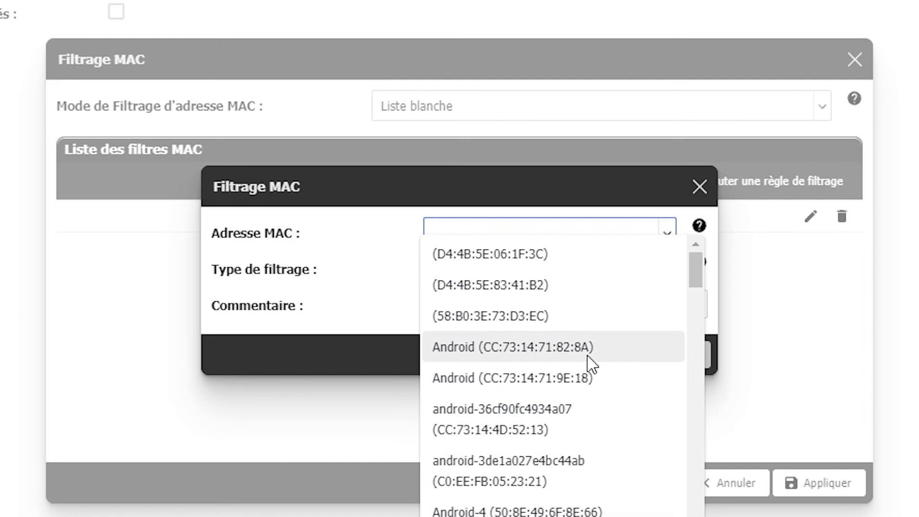
click(373, 231)
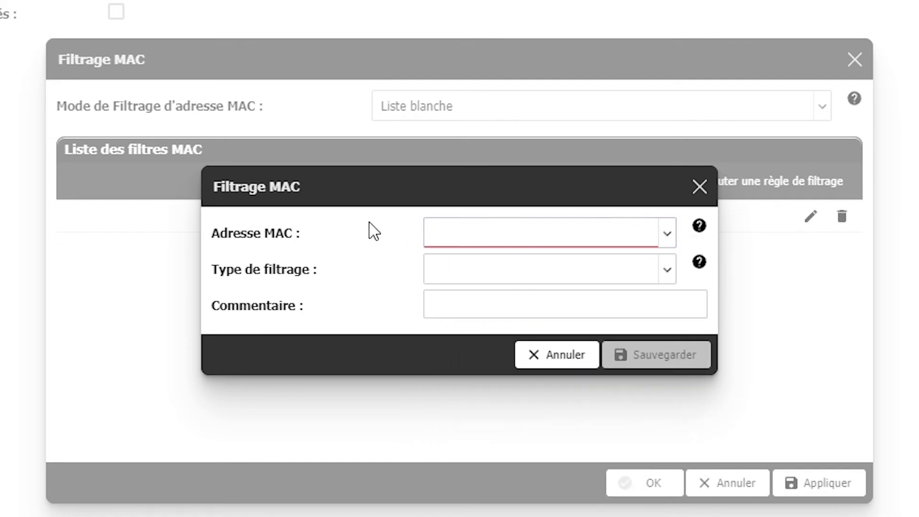
click(564, 359)
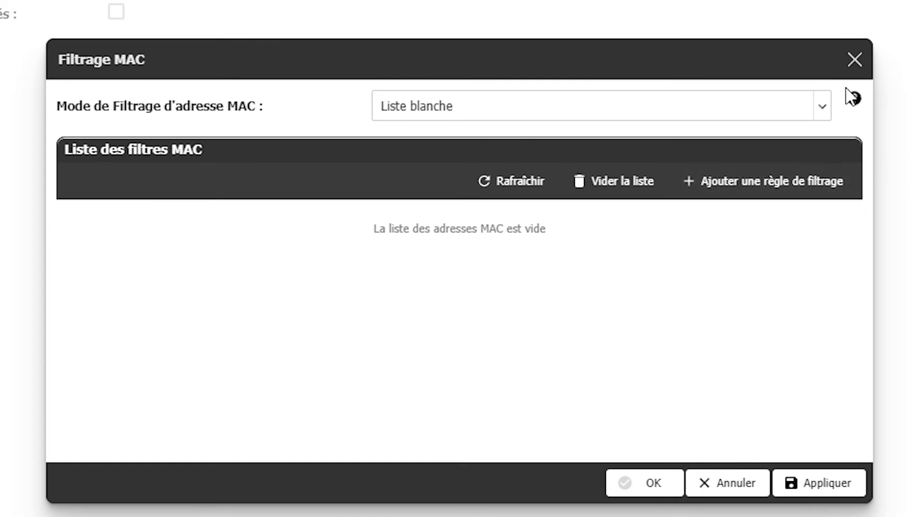
click(729, 484)
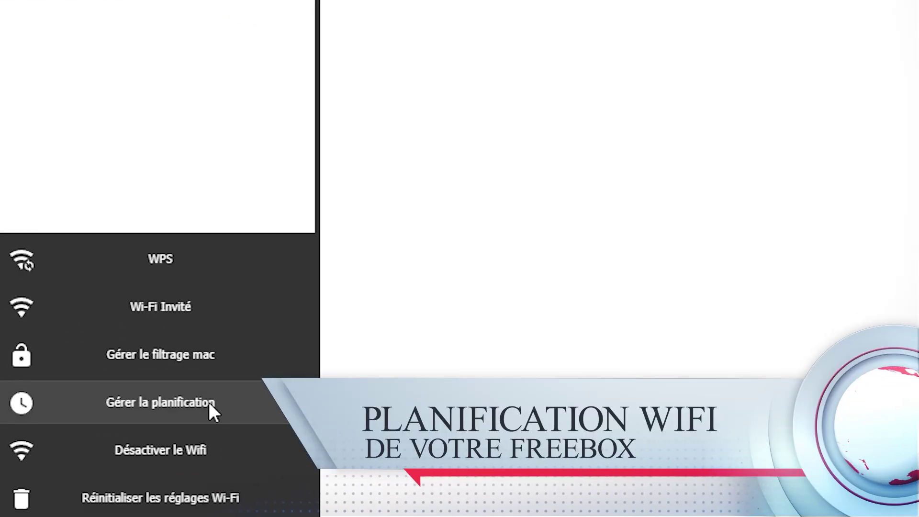
Enable Wi-Fi scheduling and mark 23:00 to midnight as Désactivé every day, plus the half hour from 22:30 on Wednesday
click(209, 402)
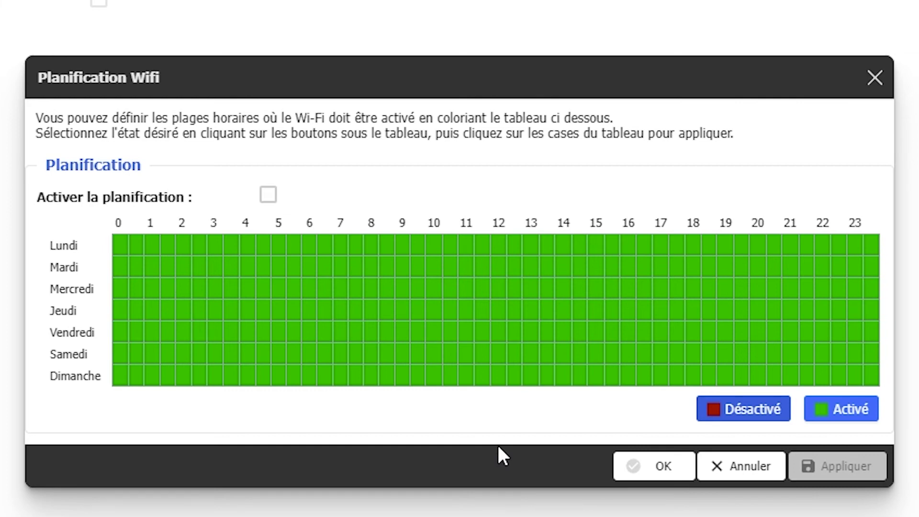
click(268, 196)
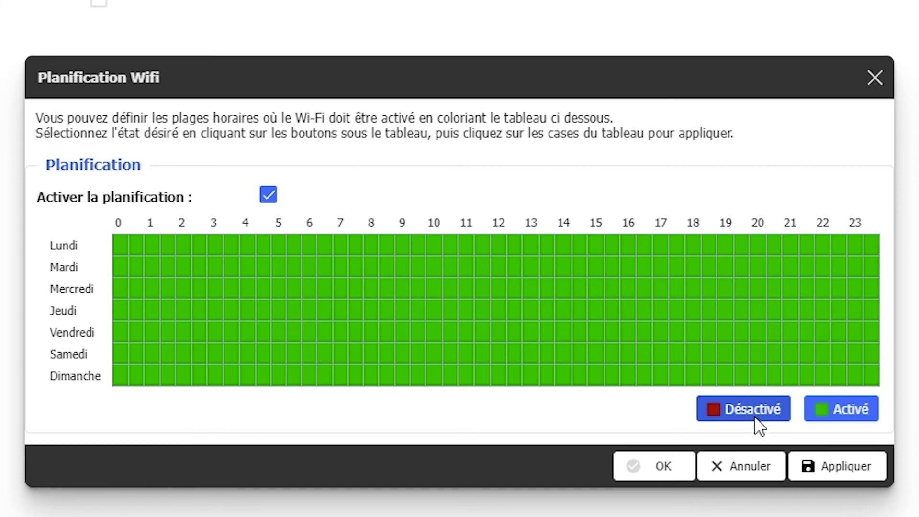
click(871, 245)
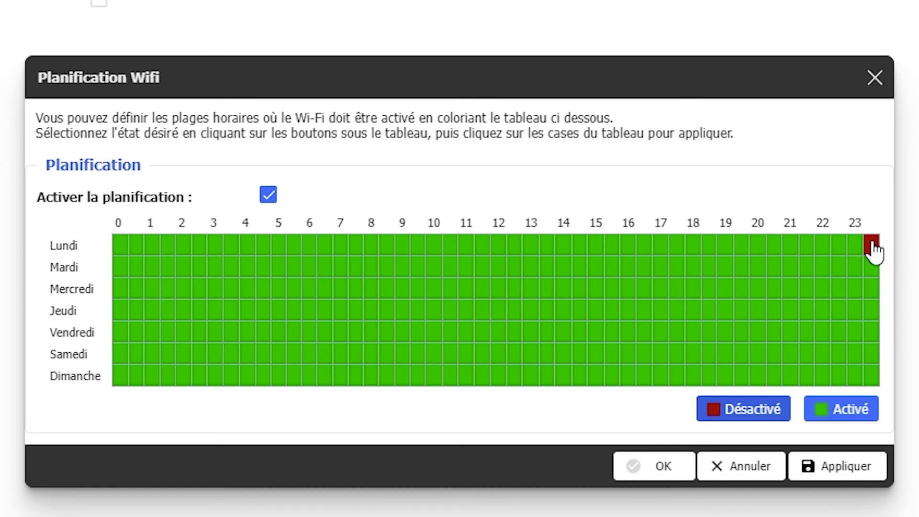
click(856, 245)
click(857, 266)
click(872, 266)
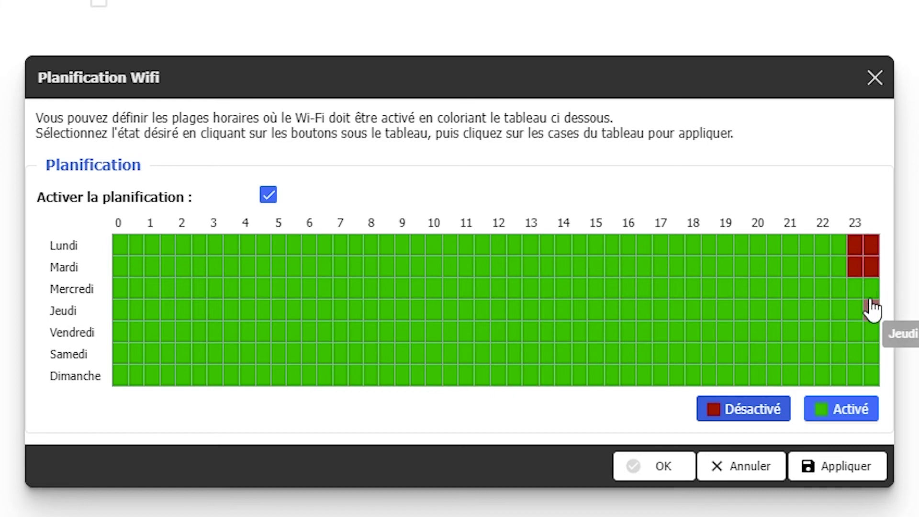
click(872, 289)
click(838, 289)
click(853, 293)
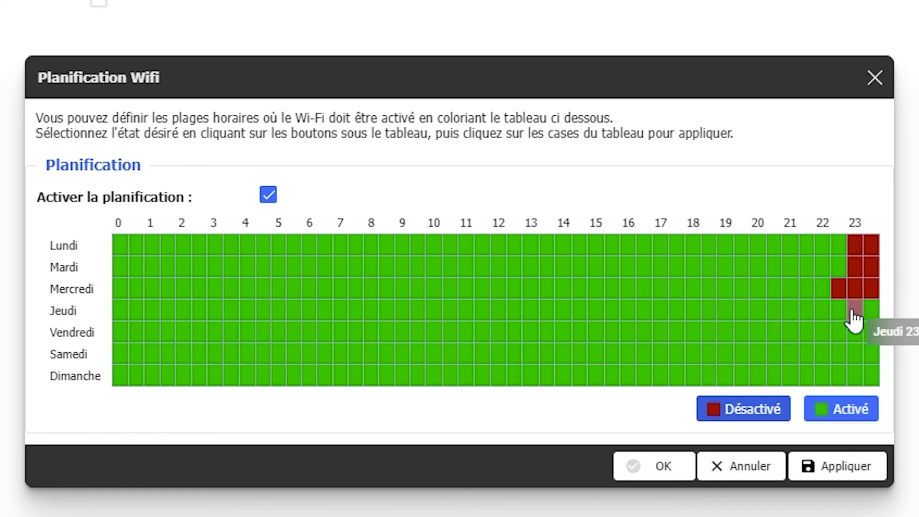
click(856, 311)
click(870, 311)
click(872, 332)
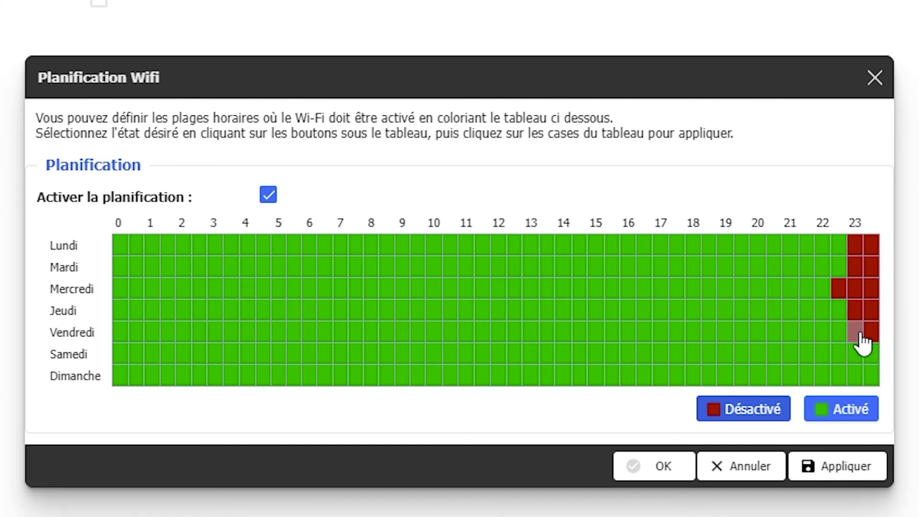
click(855, 332)
click(871, 355)
click(855, 354)
click(871, 376)
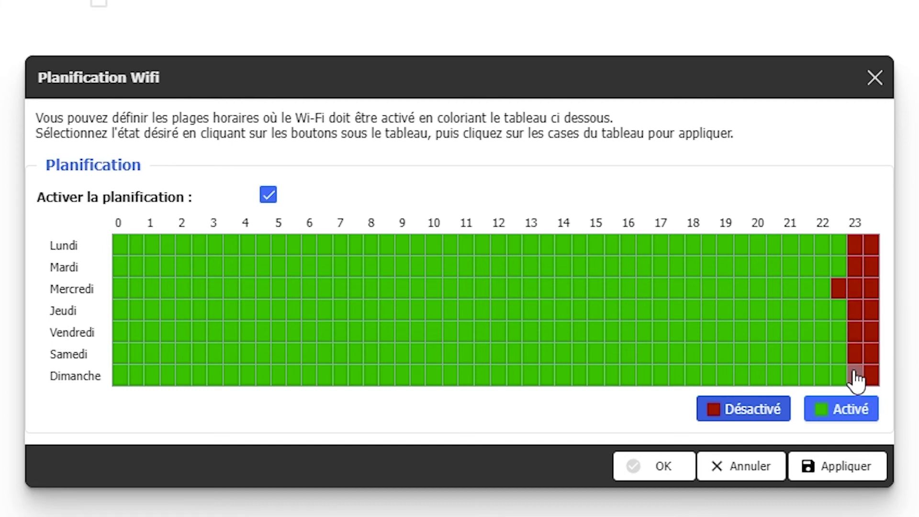
click(856, 376)
Mark the half hour from 22:30 on Wednesday as Activé in the Wi-Fi schedule
click(838, 410)
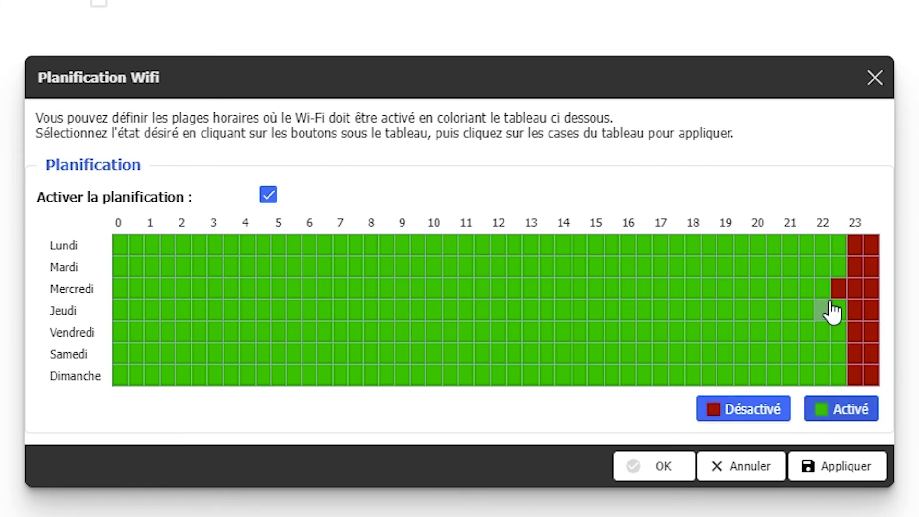
click(839, 289)
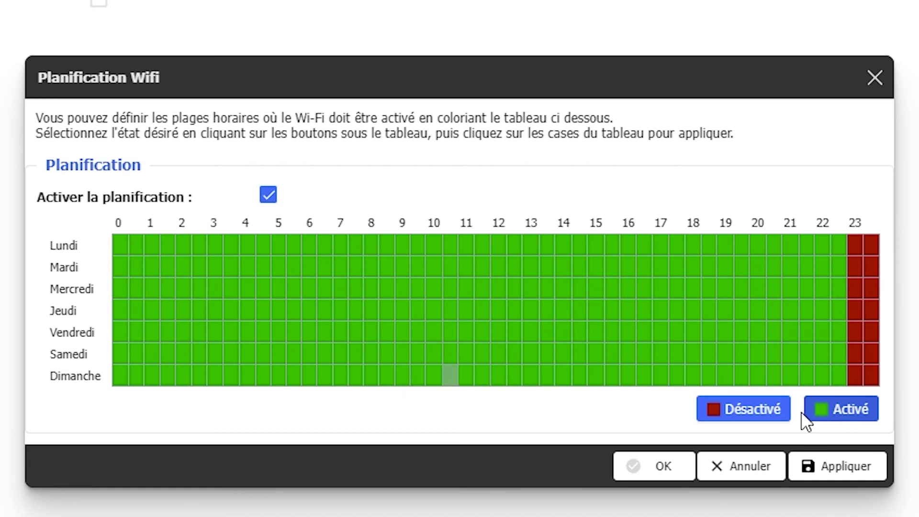
Mark Monday from midnight to 3:30 as Désactivé, apply the Wi-Fi schedule and close its window
click(747, 409)
drag(135, 236, 188, 261)
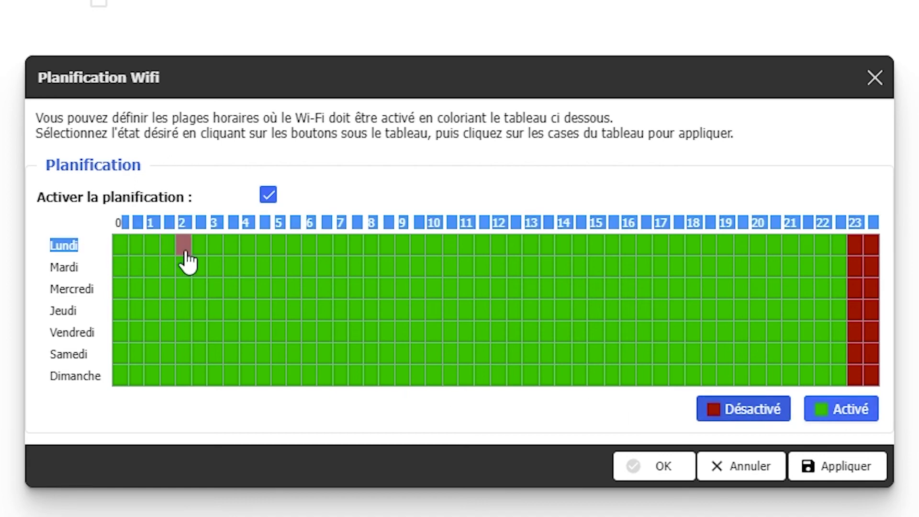
click(199, 246)
click(213, 246)
click(184, 246)
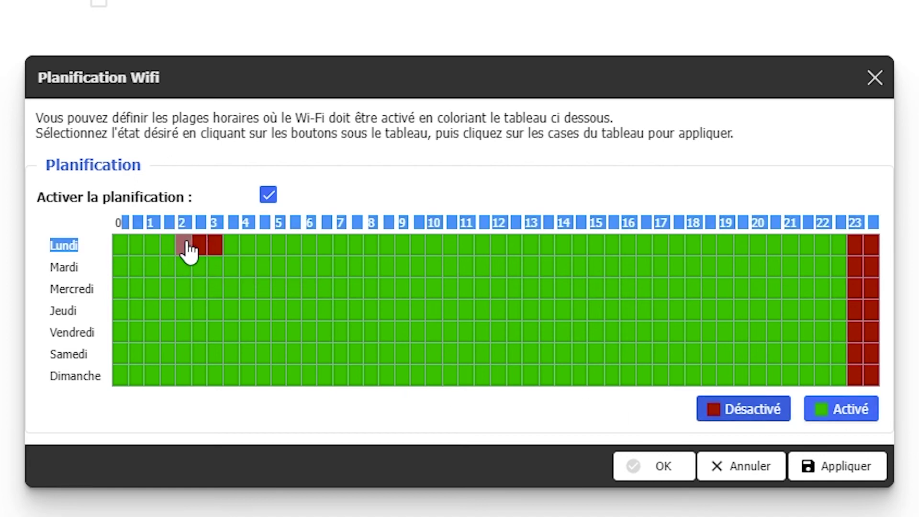
click(152, 246)
click(120, 246)
click(141, 249)
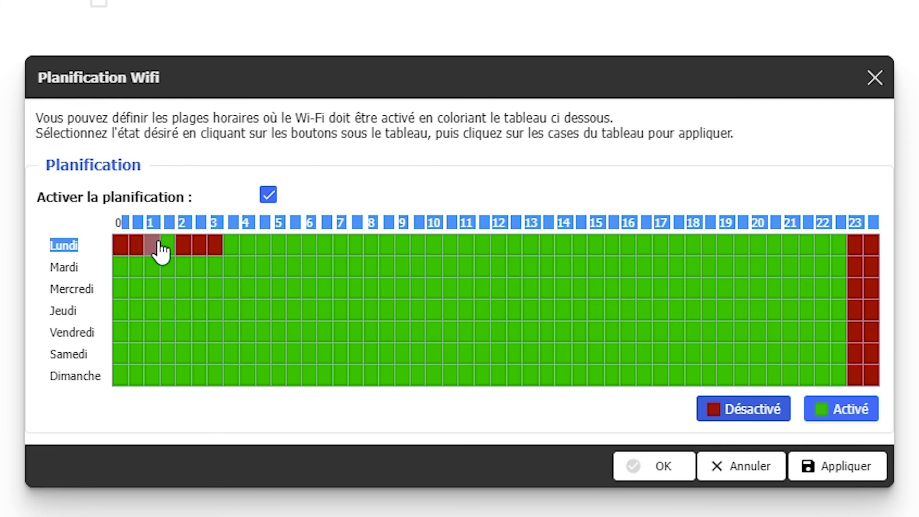
click(167, 248)
click(138, 411)
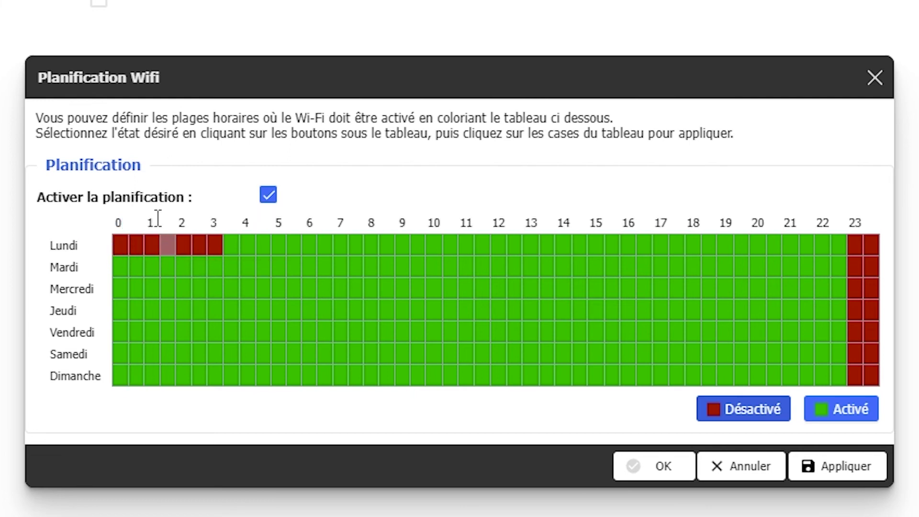
click(827, 463)
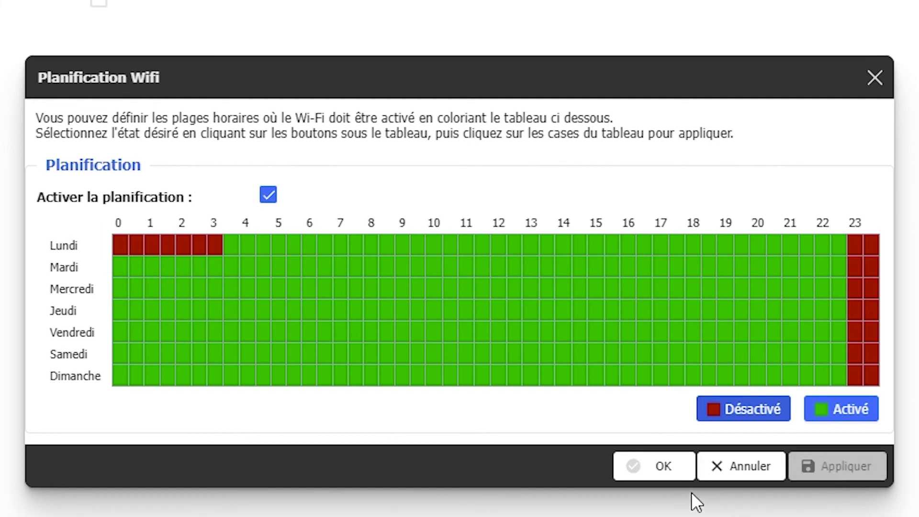
click(659, 472)
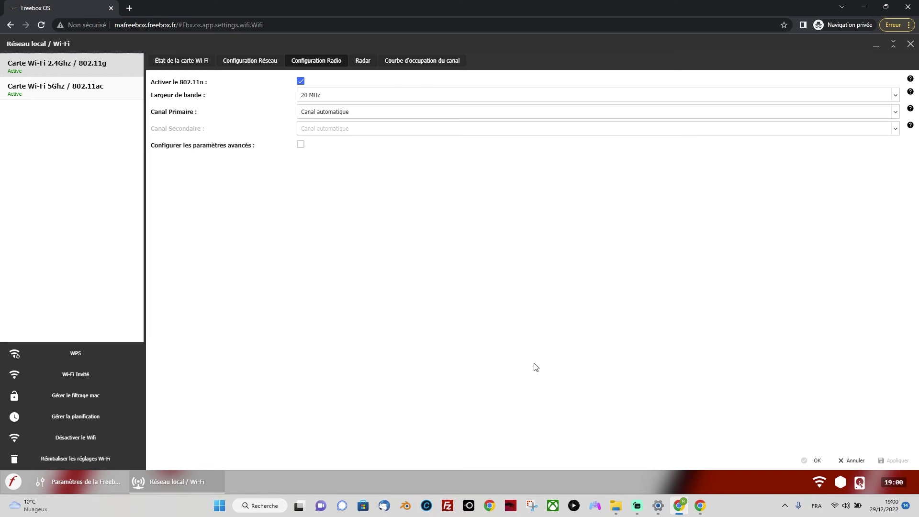
Reopen the Wi-Fi schedule, disable scheduling and mark 23:00 to midnight as Activé every day
click(104, 418)
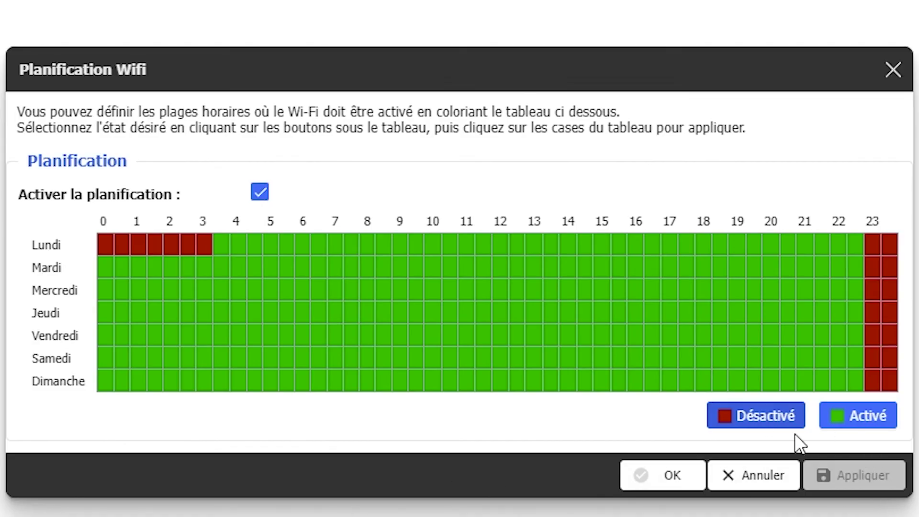
click(260, 192)
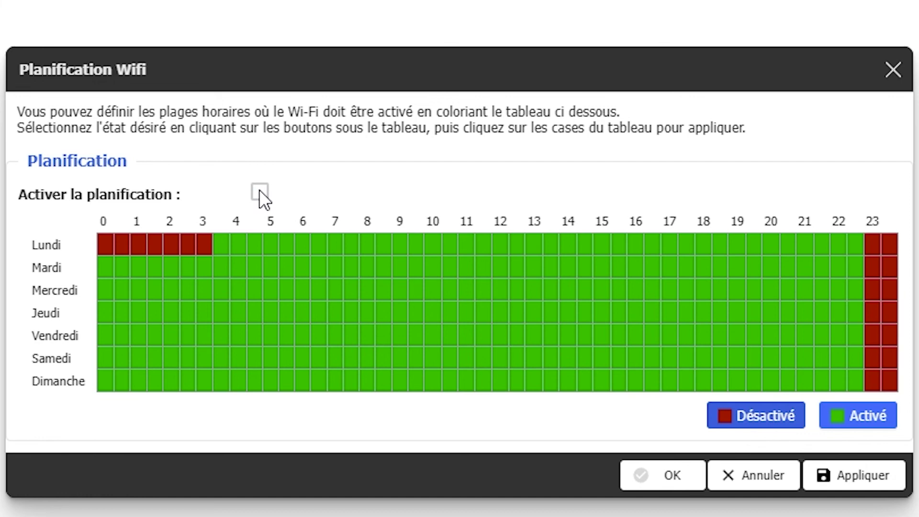
click(866, 411)
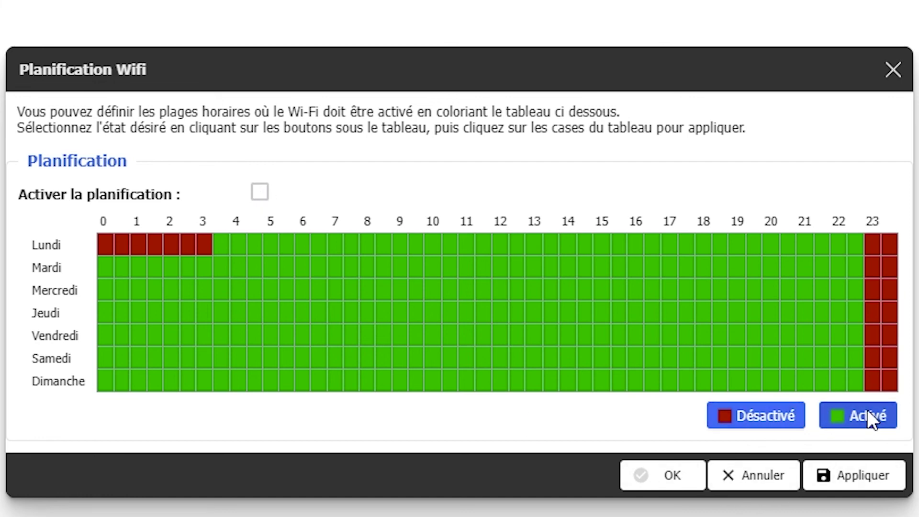
click(874, 245)
click(887, 245)
click(886, 268)
click(875, 268)
click(873, 289)
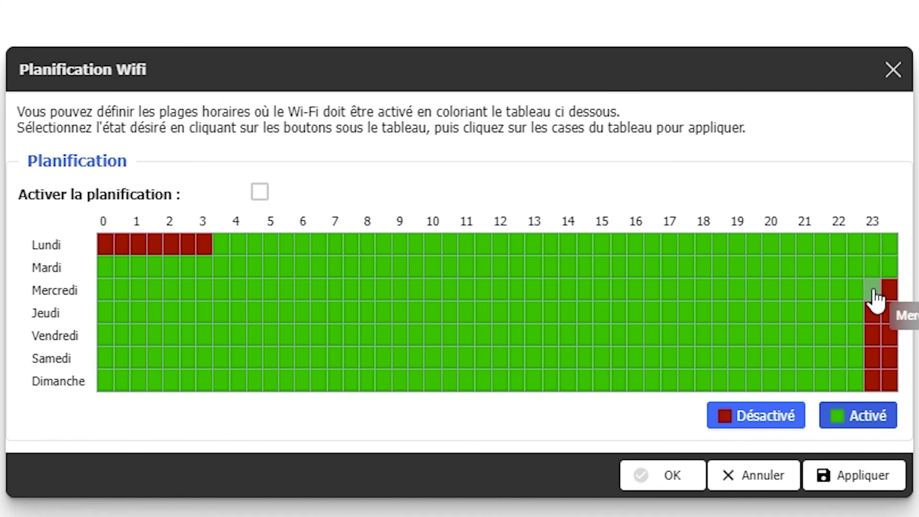
click(887, 290)
click(888, 314)
click(872, 312)
click(872, 335)
click(889, 335)
click(889, 358)
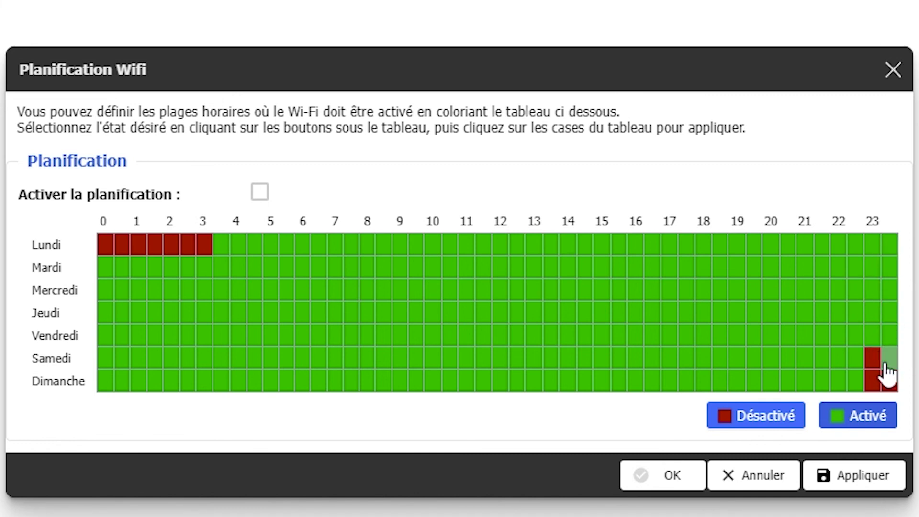
click(872, 358)
click(874, 380)
click(887, 381)
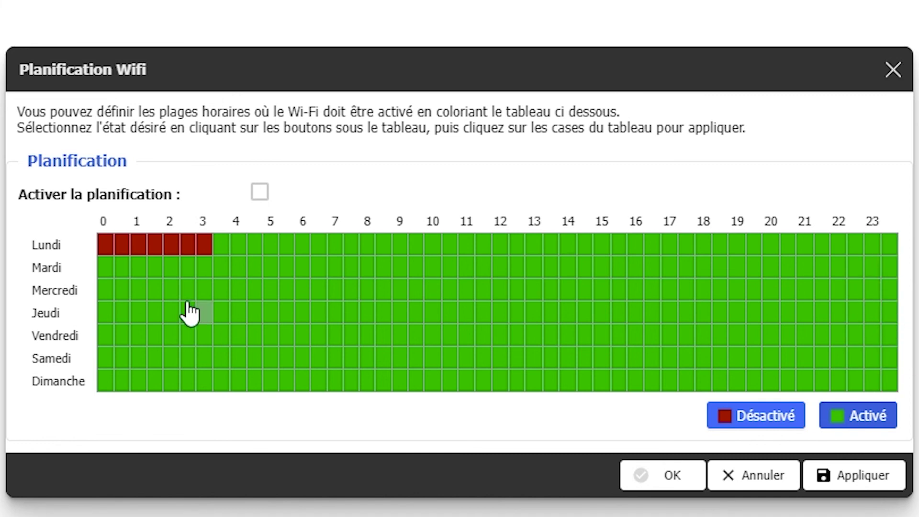
Mark Monday from 0:30 to 3:30 as Activé, apply the Wi-Fi schedule and close its window
click(188, 245)
click(204, 245)
click(172, 246)
click(155, 245)
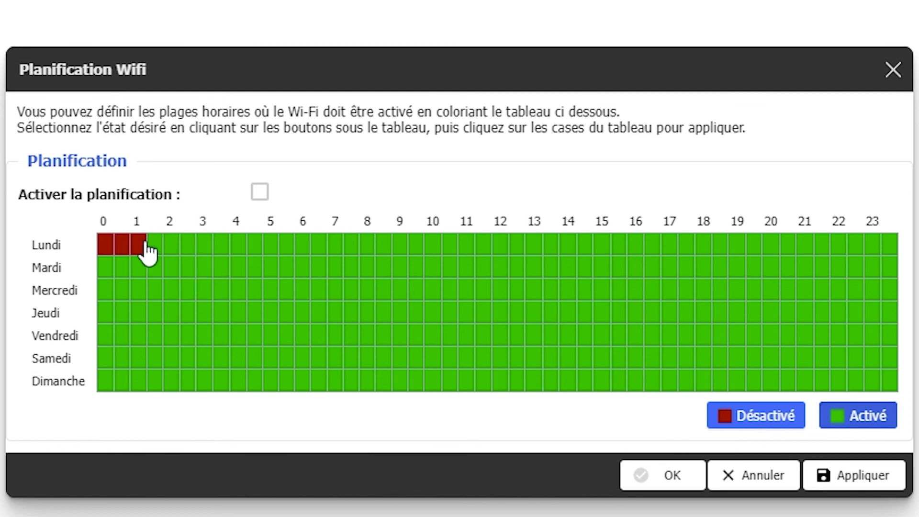
click(138, 245)
click(122, 244)
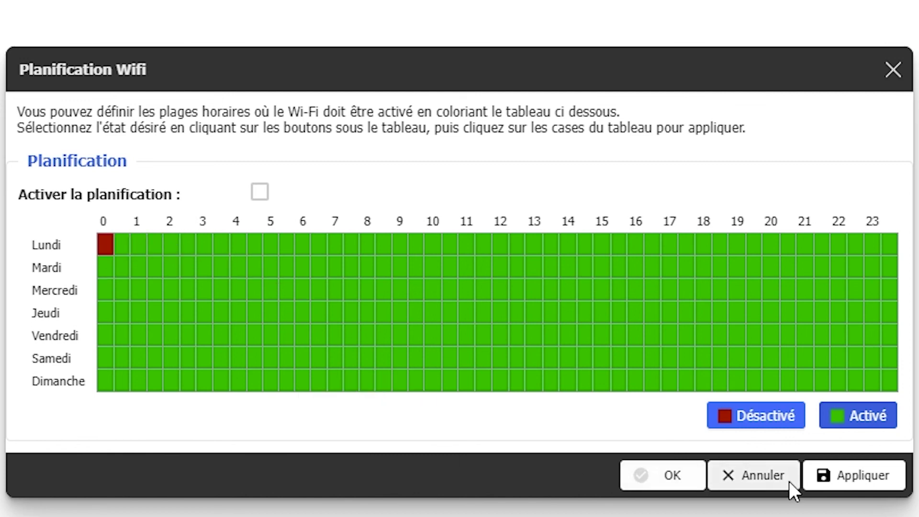
click(860, 482)
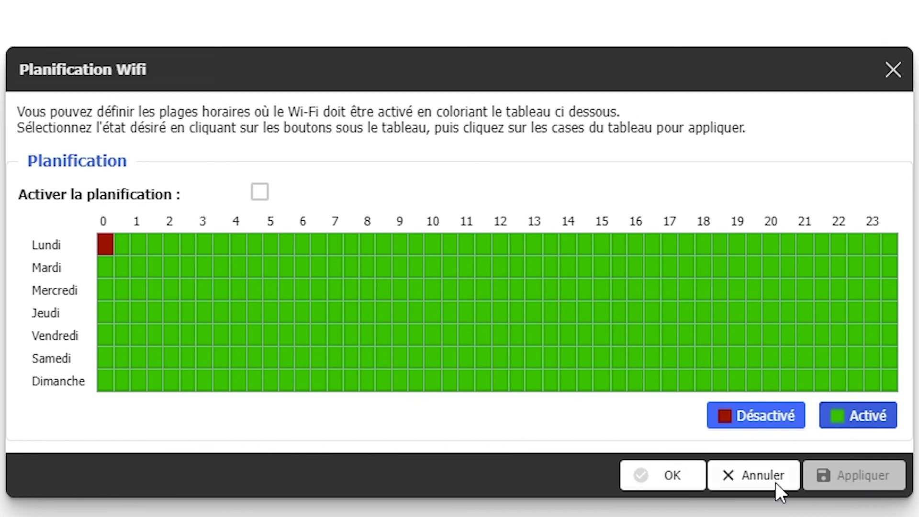
click(652, 484)
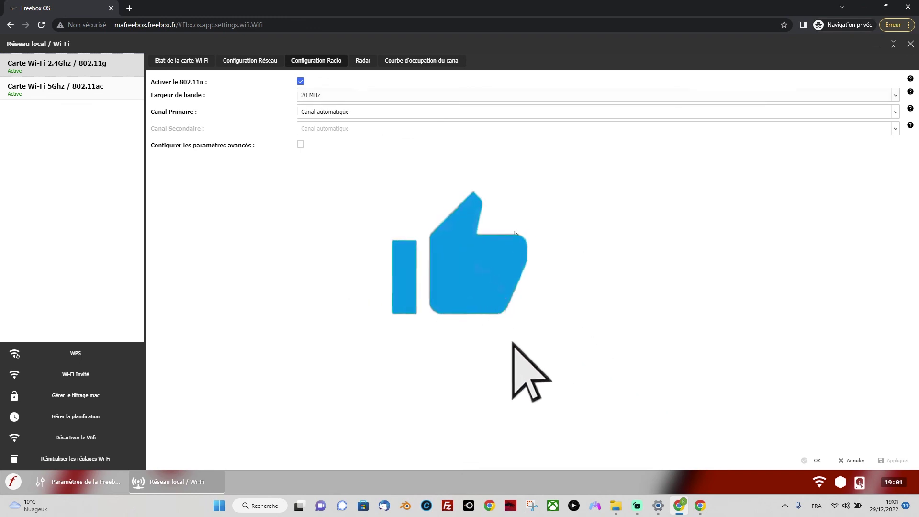
mouse_move(685, 506)
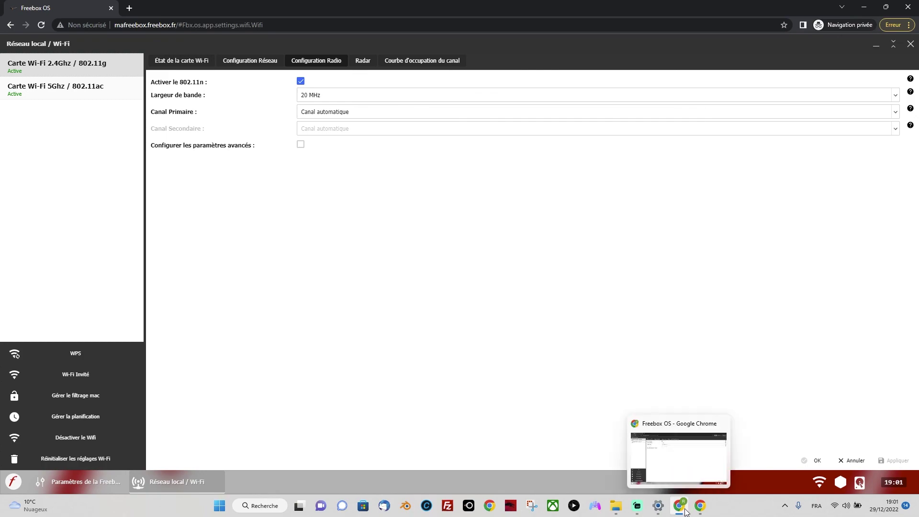